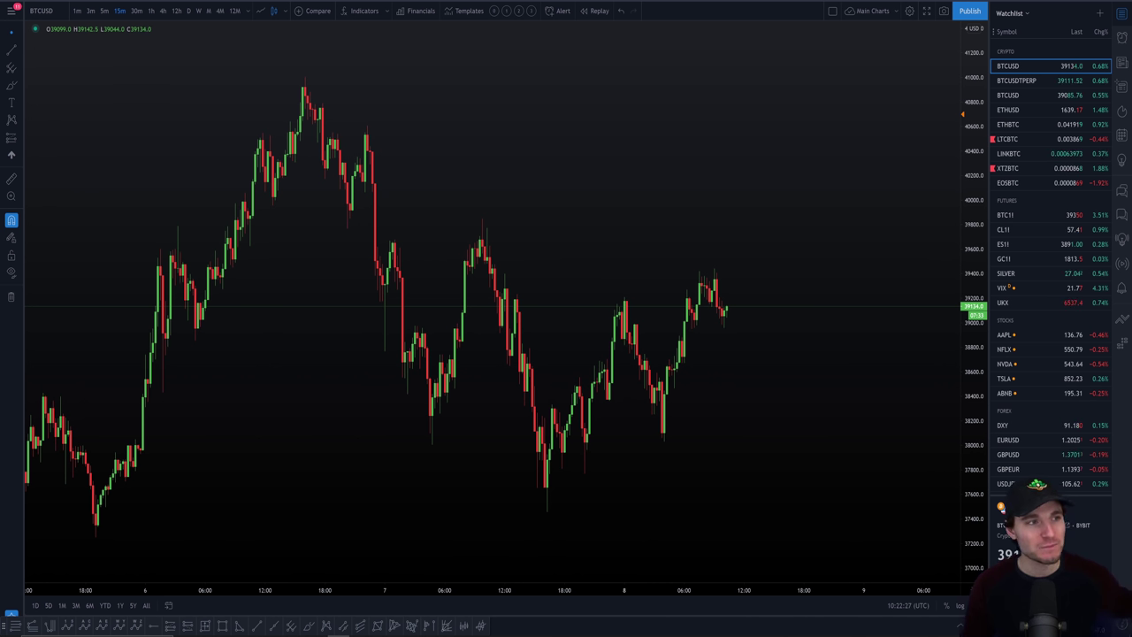
Move from the TradingView BTCUSD chart to Bybit's XRPUSD page with its 5-minute chart and order book.
key(alt+Tab)
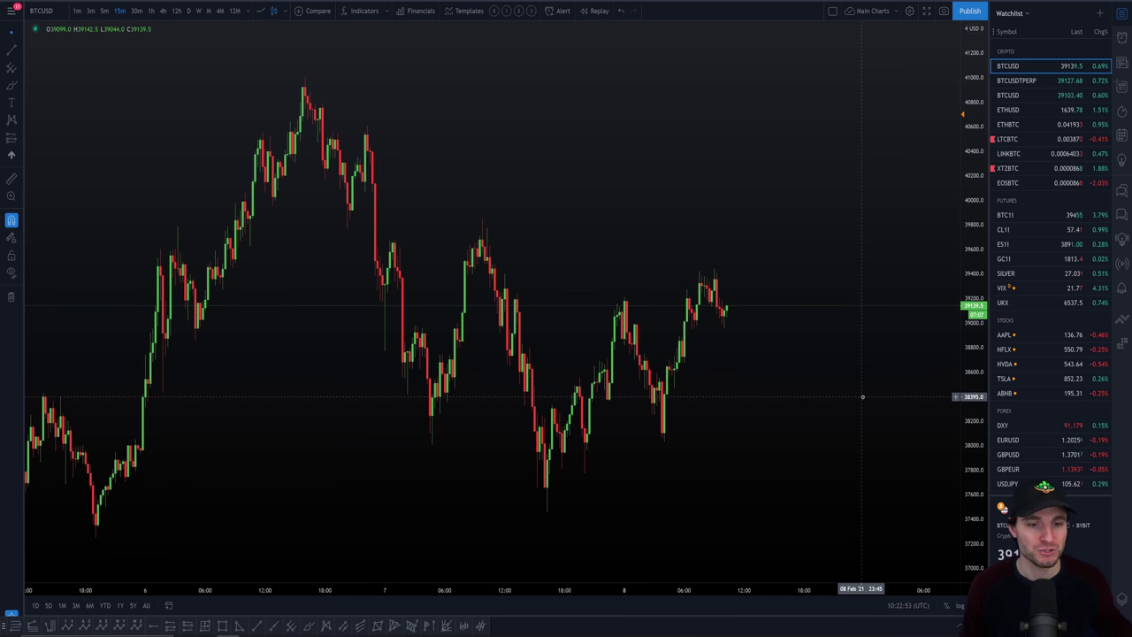
scroll(843, 408, up, 2)
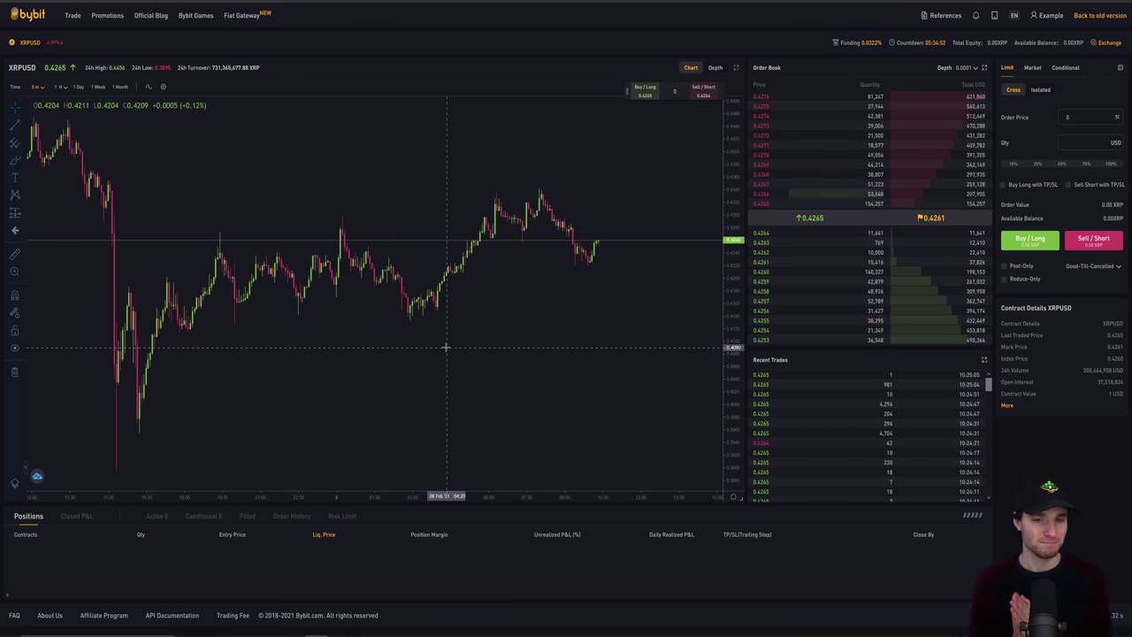
scroll(456, 304, up, 1)
scroll(469, 303, up, 2)
scroll(686, 332, down, 4)
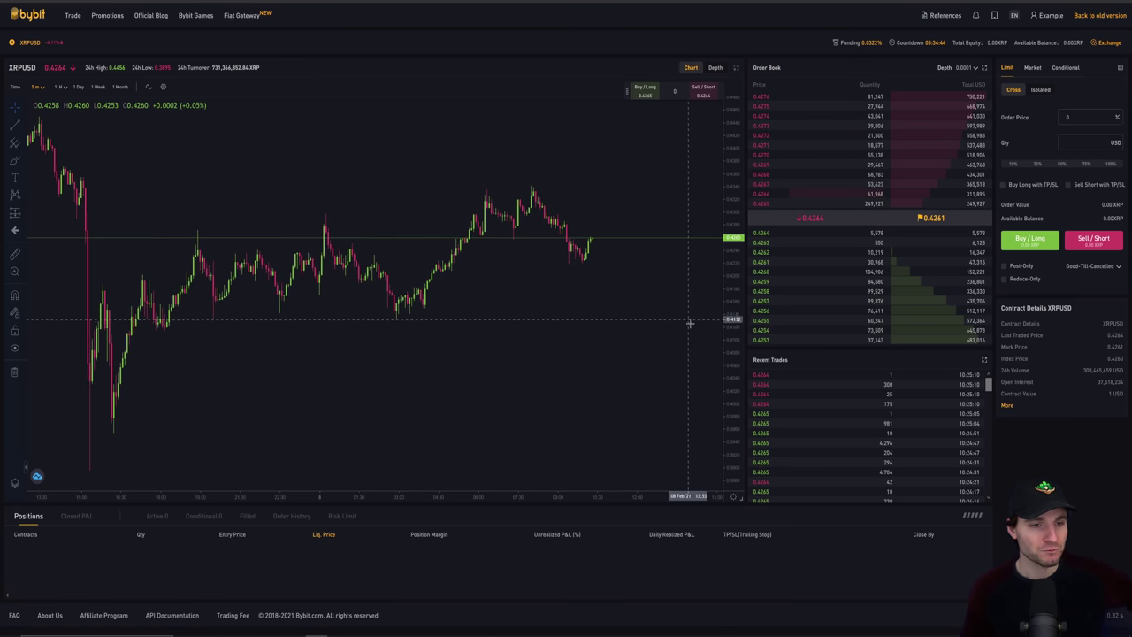
scroll(687, 353, right, 2)
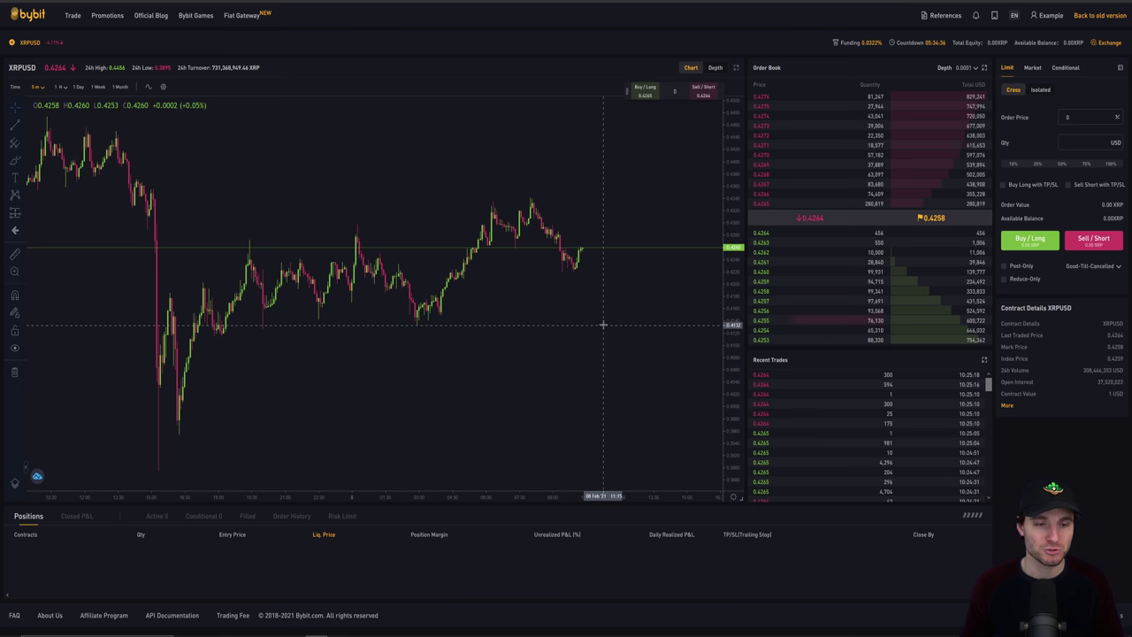
drag(732, 236, 652, 328)
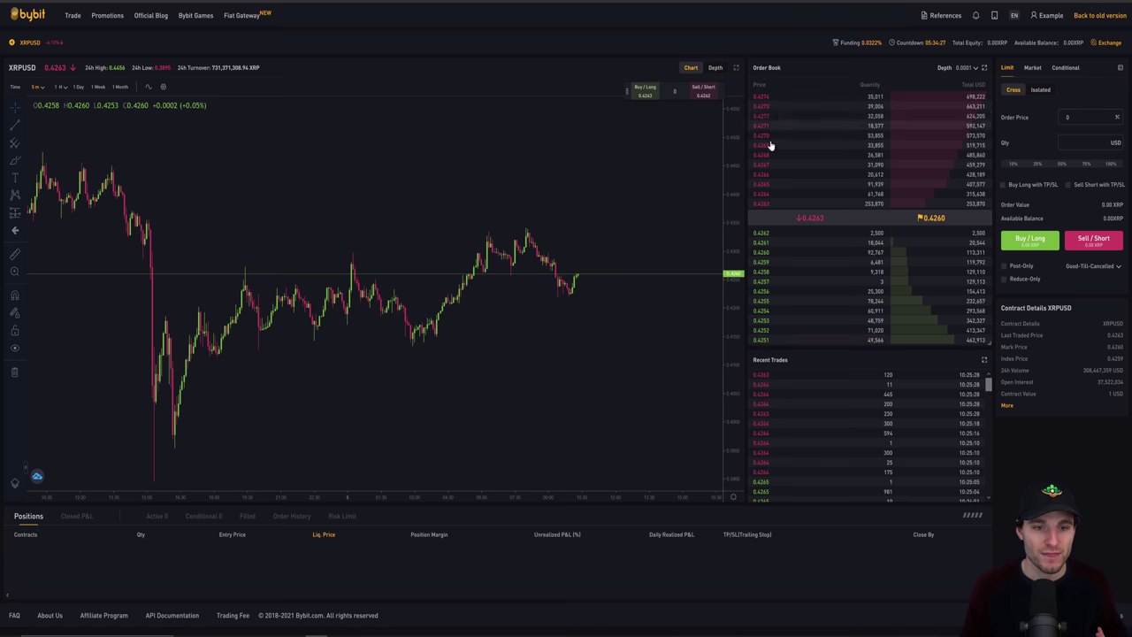
Fill the XRPUSD limit price from the order book, trying 0.4262 and settling on the 0.4251 bid.
click(765, 341)
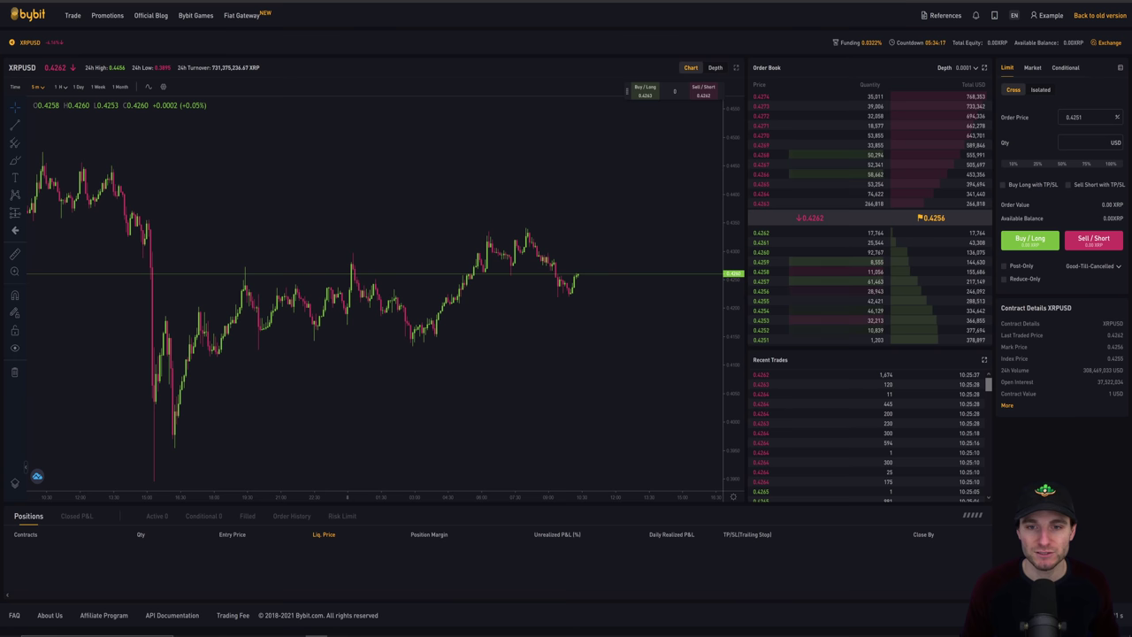
click(761, 234)
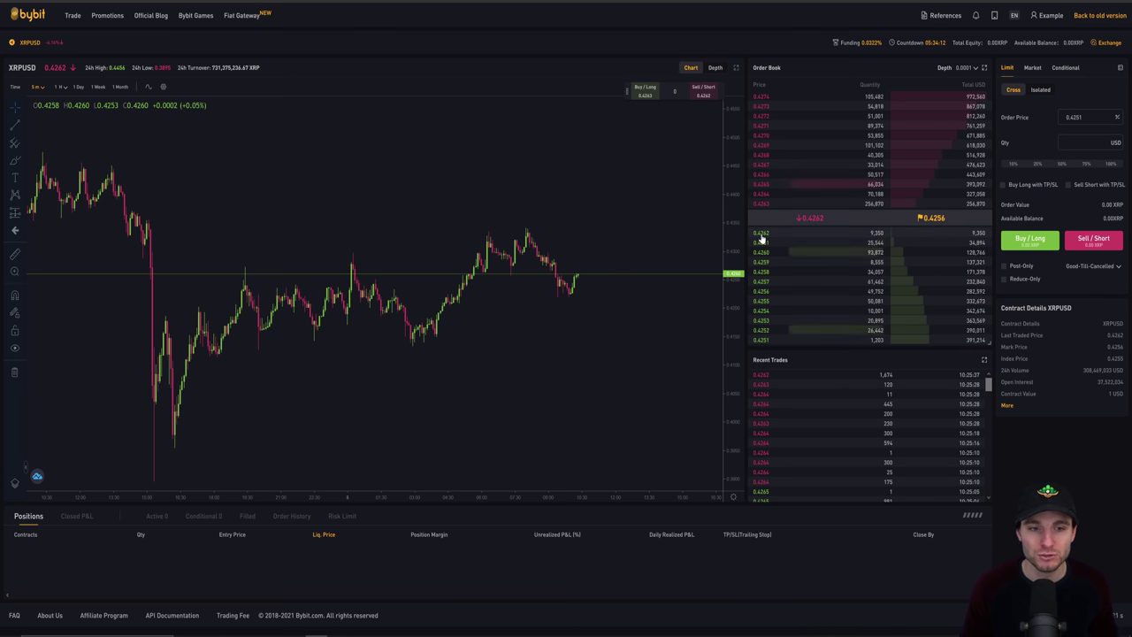
click(761, 341)
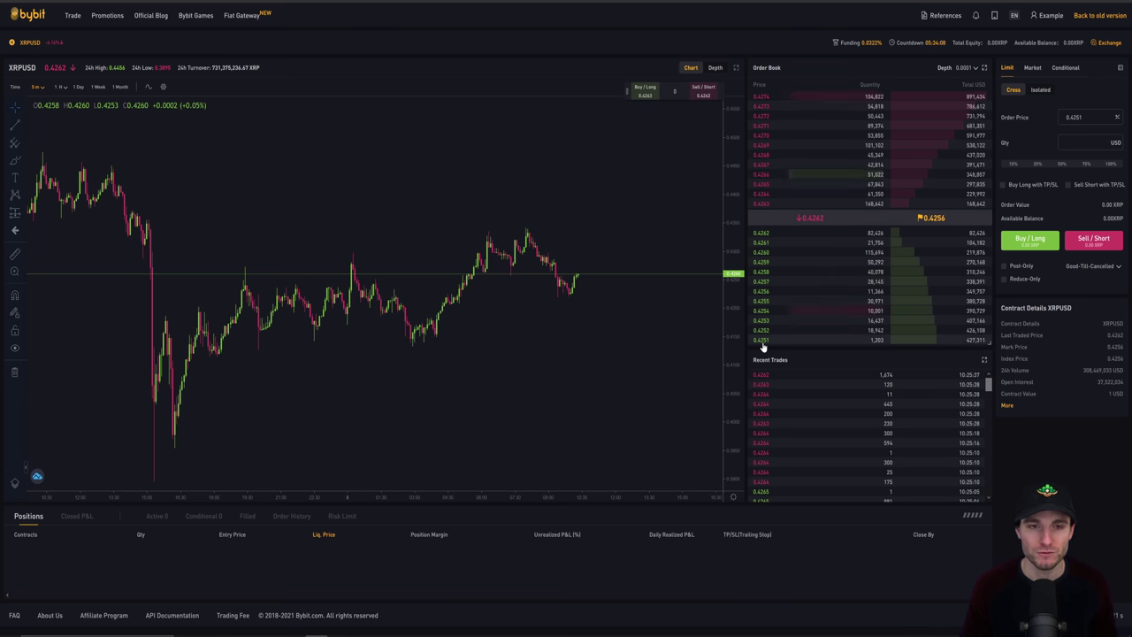
mouse_move(68, 19)
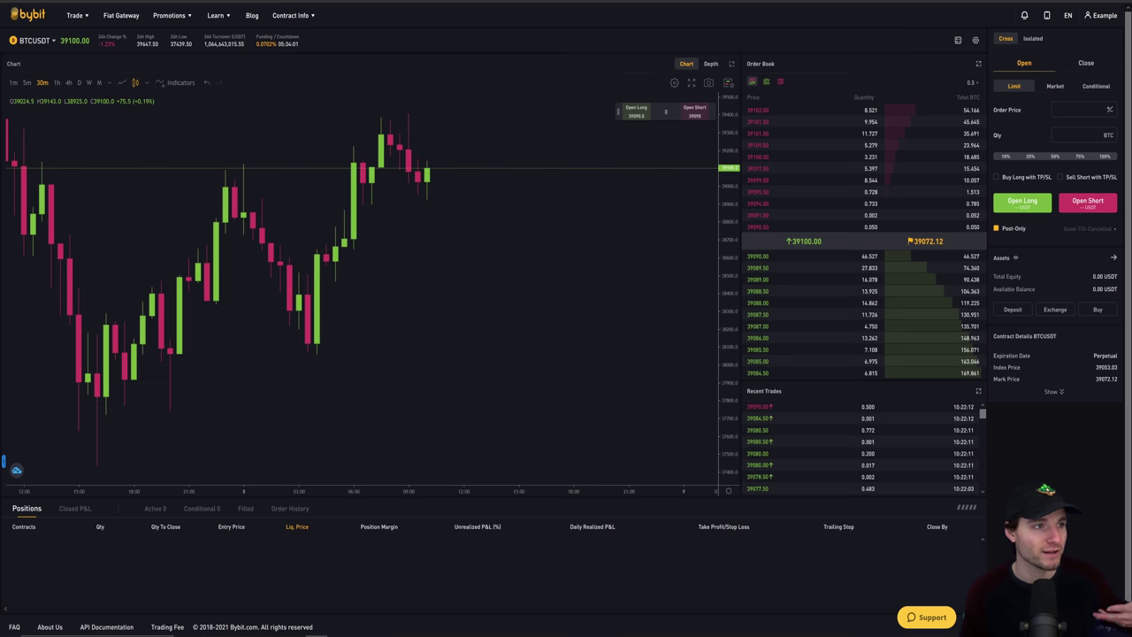
mouse_move(76, 15)
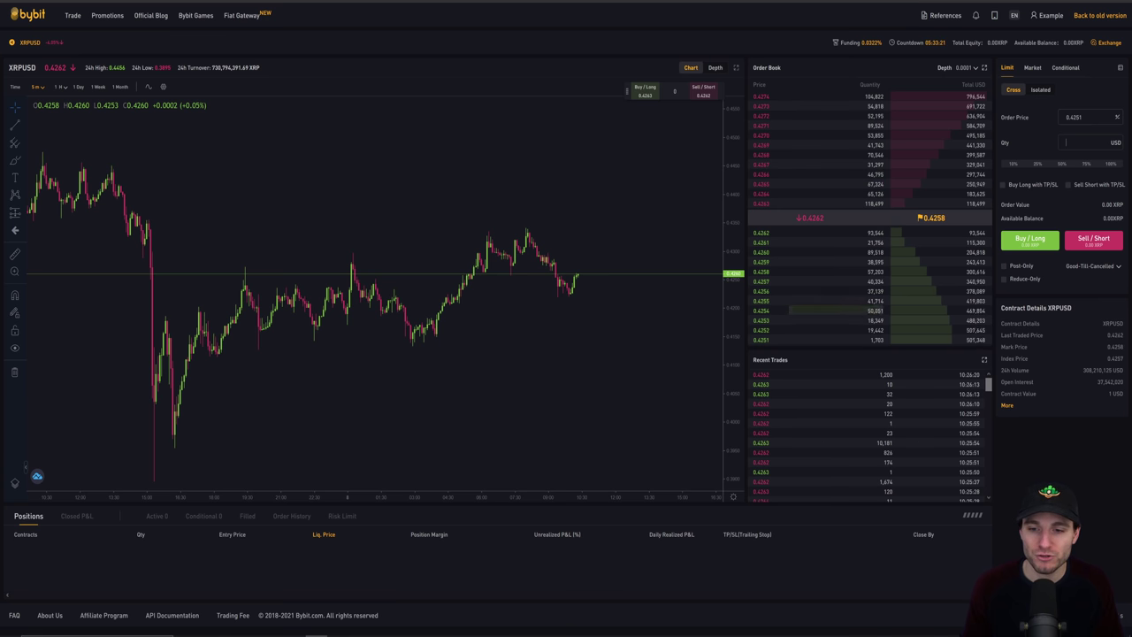
Enter 10 USD as the limit order quantity at 0.4251.
click(1070, 143)
text(1)
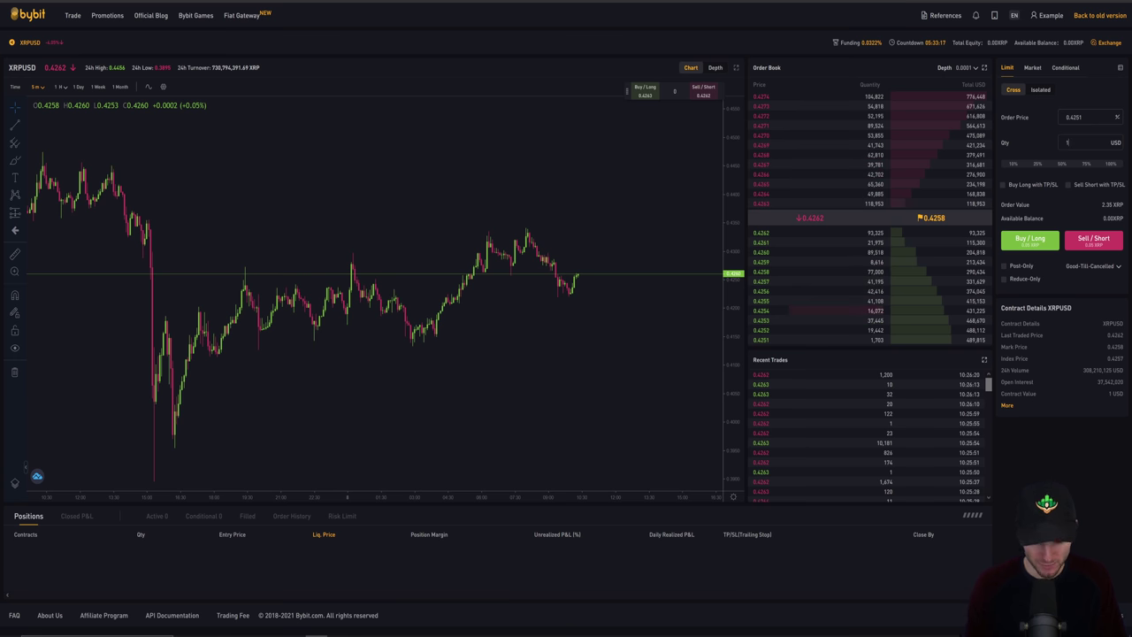
text(0)
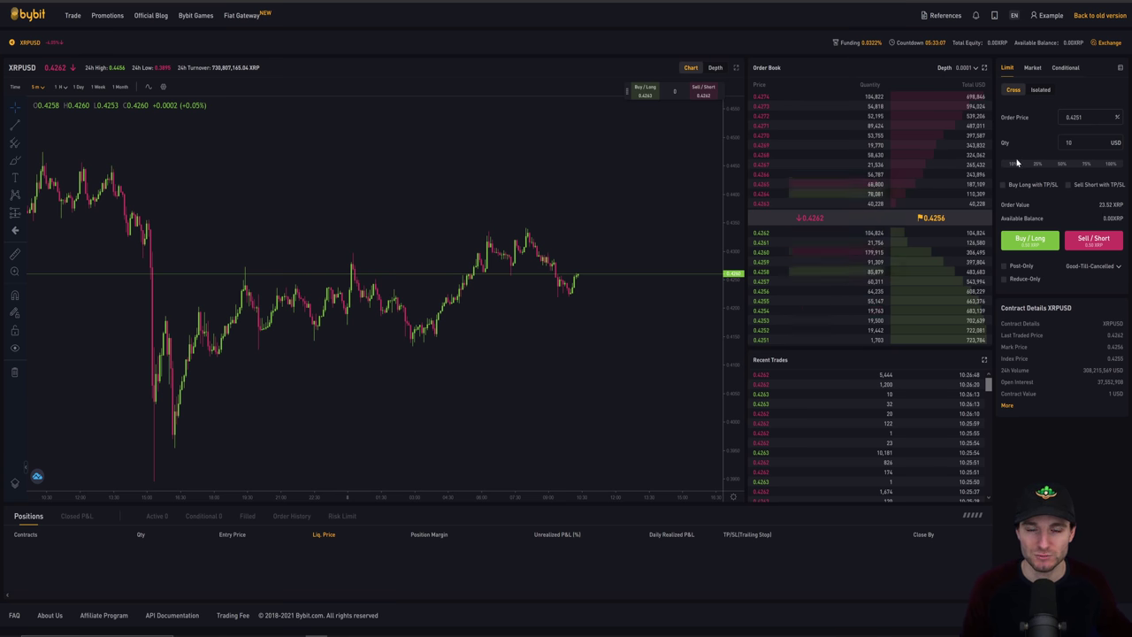
Try Isolated margin with 1x leverage, then return the order to Cross margin.
click(1041, 90)
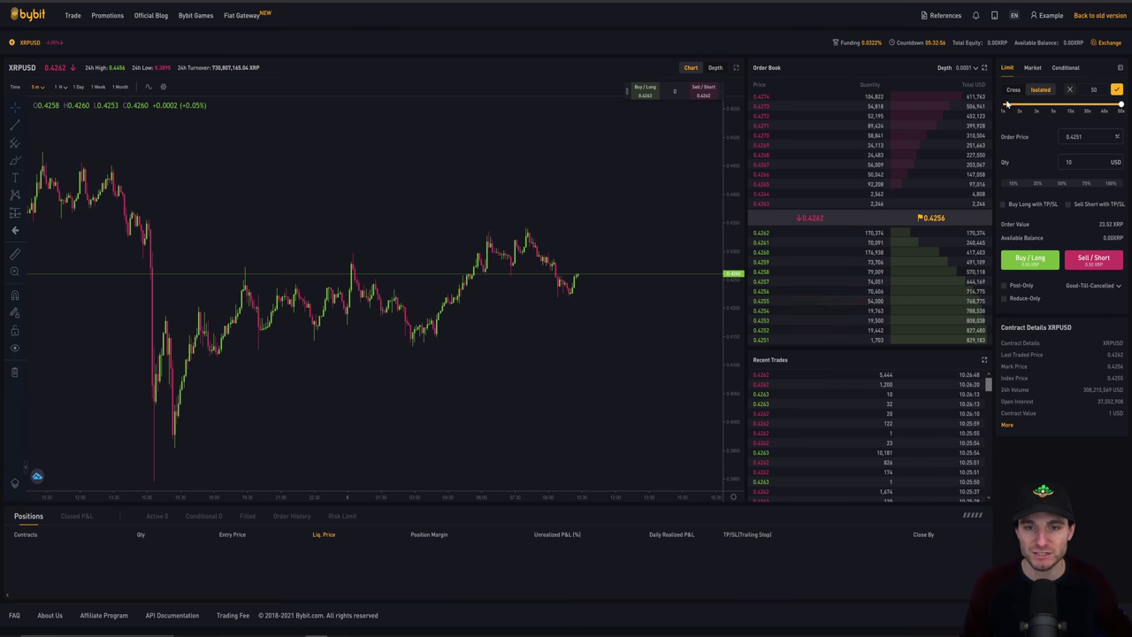
click(1004, 106)
click(516, 376)
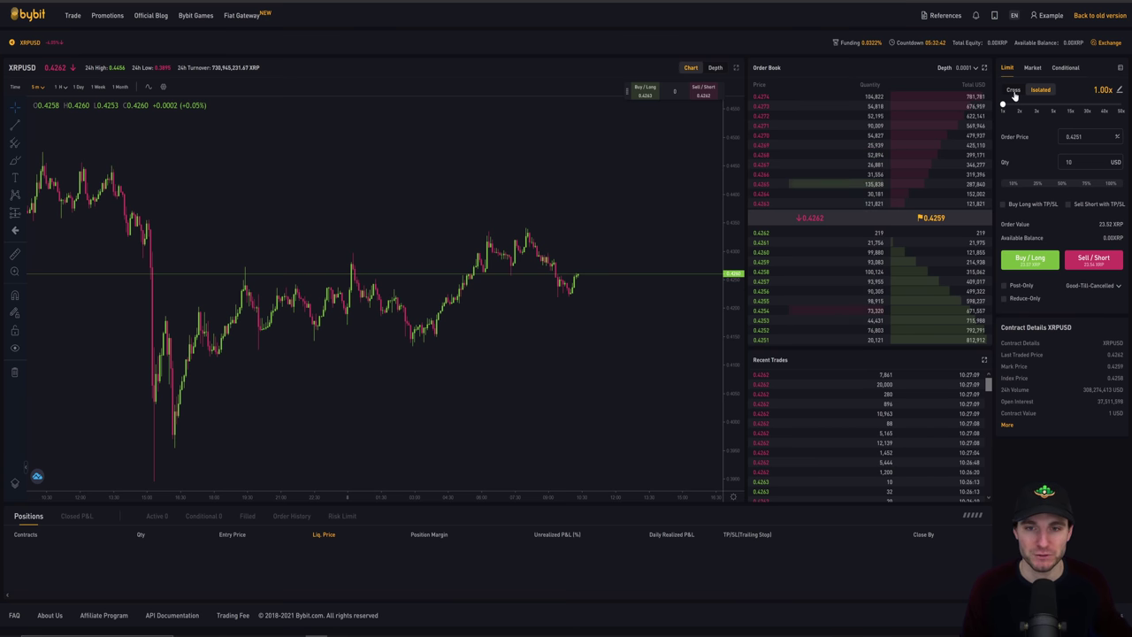
click(1014, 91)
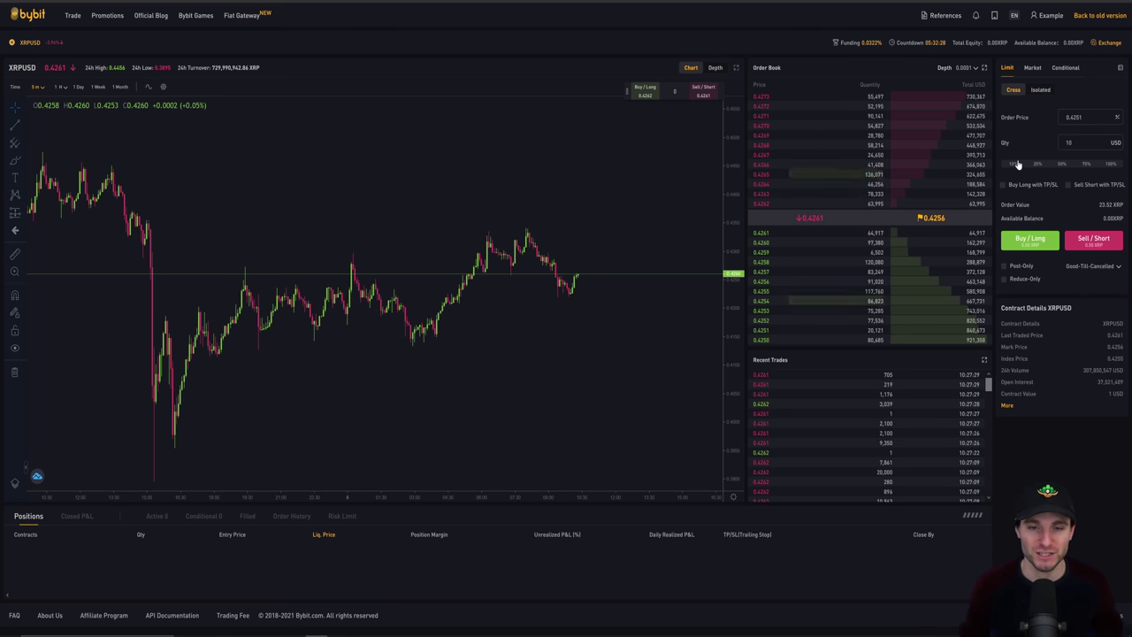
scroll(566, 376, up, 3)
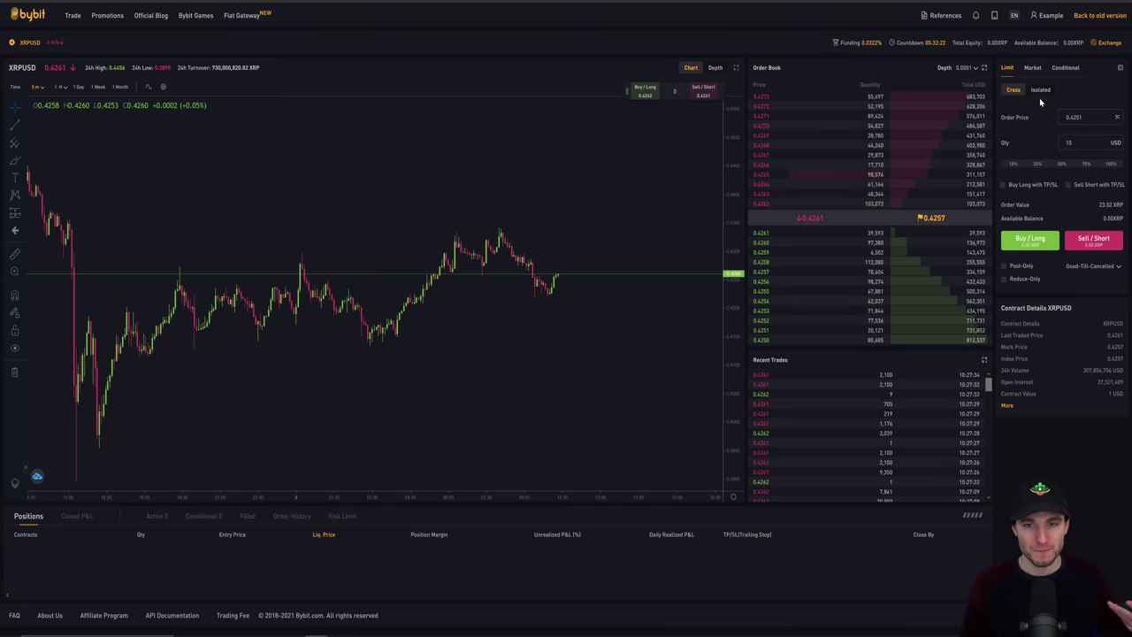
click(1041, 91)
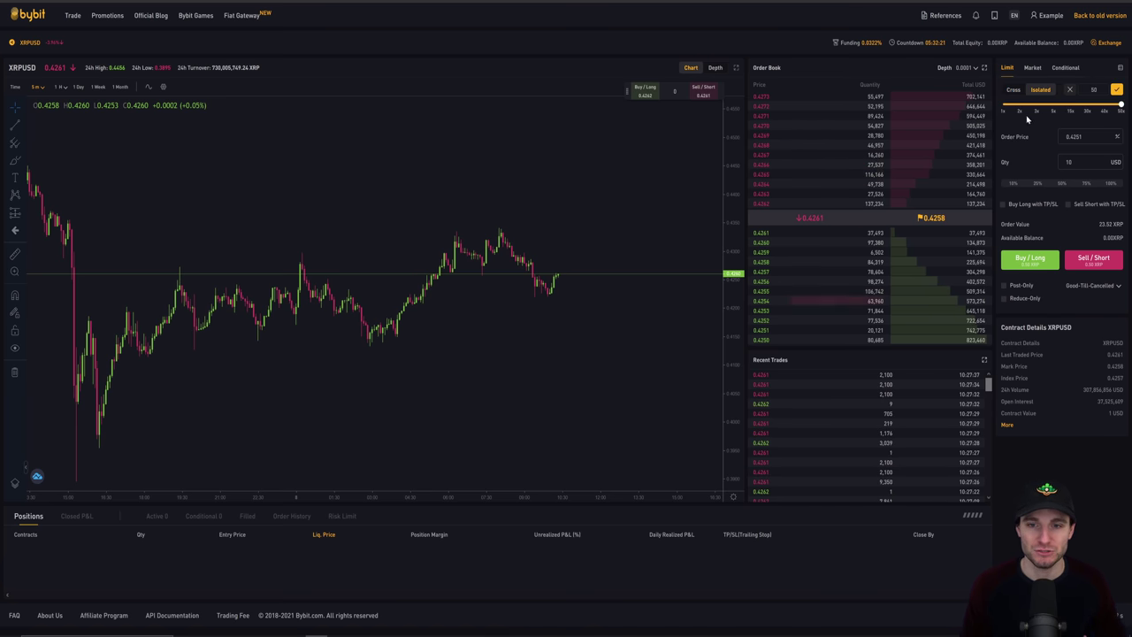
click(1070, 91)
mouse_move(647, 372)
mouse_down()
mouse_move(587, 379)
mouse_move(629, 375)
mouse_up()
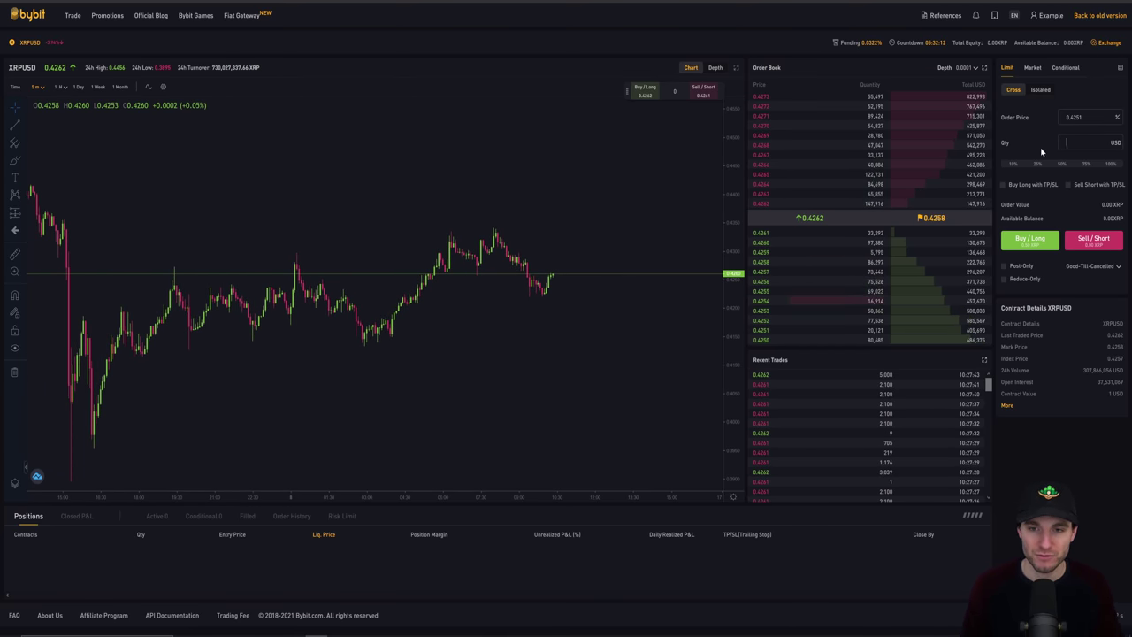
Place a 5 USD buy limit order on XRPUSD at 0.425.
click(762, 342)
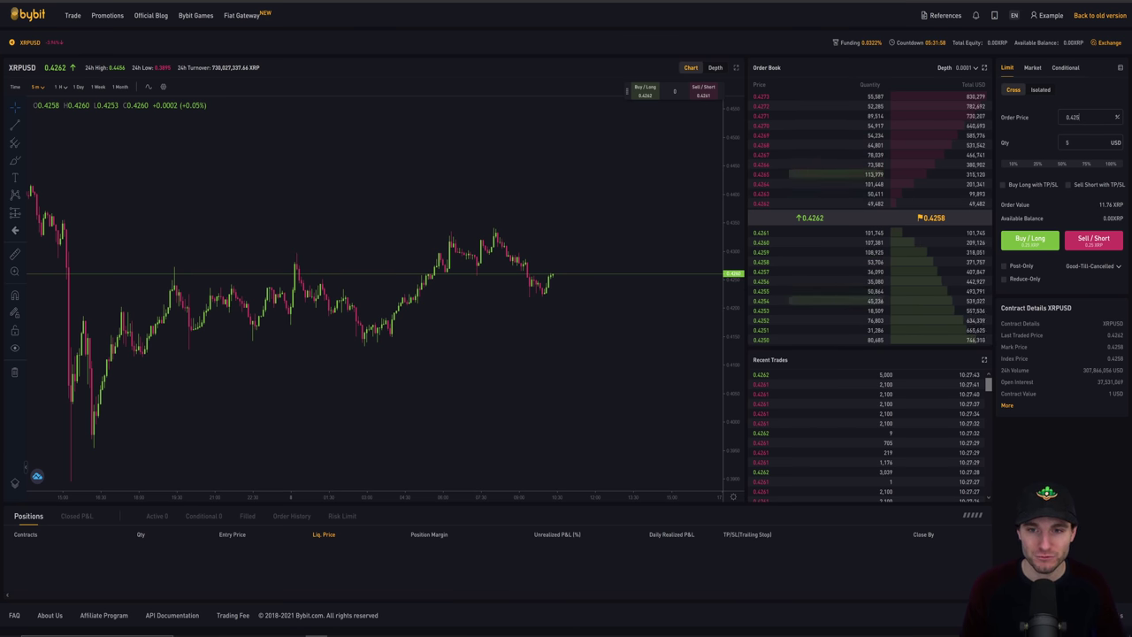
click(1068, 143)
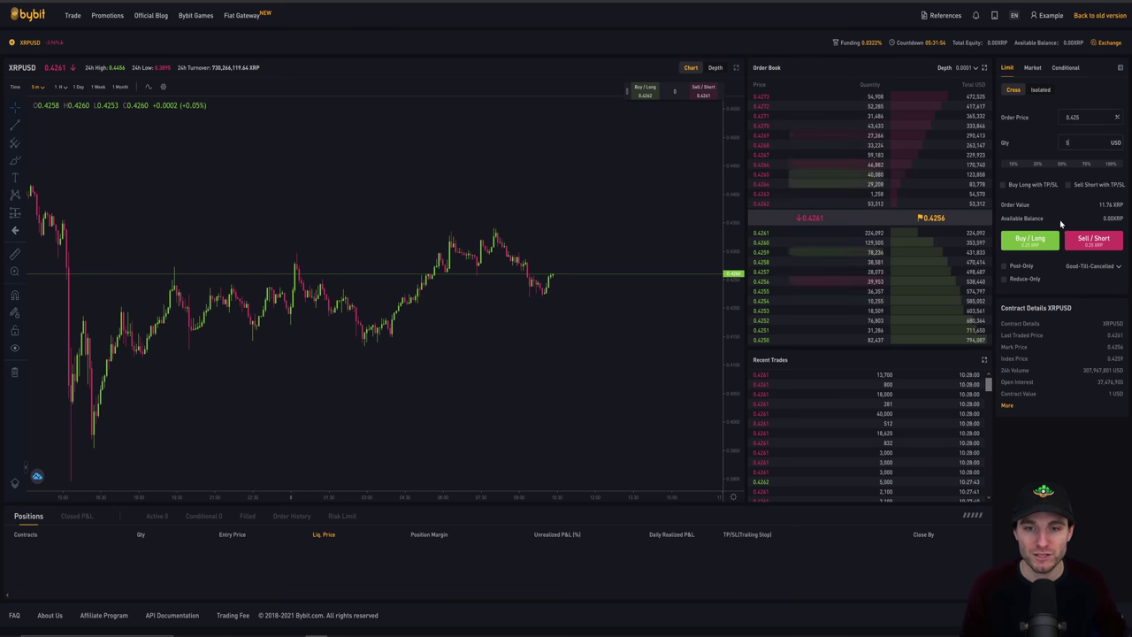
click(1026, 244)
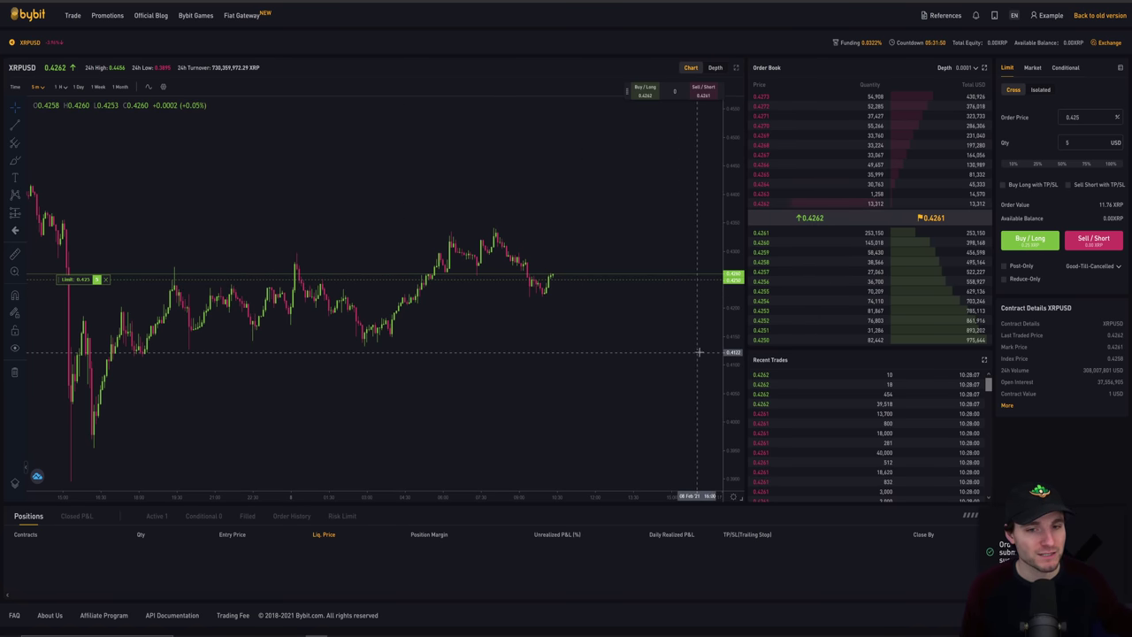
Lower the pending buy order's price by moving its line down on the chart.
scroll(728, 363, up, 2)
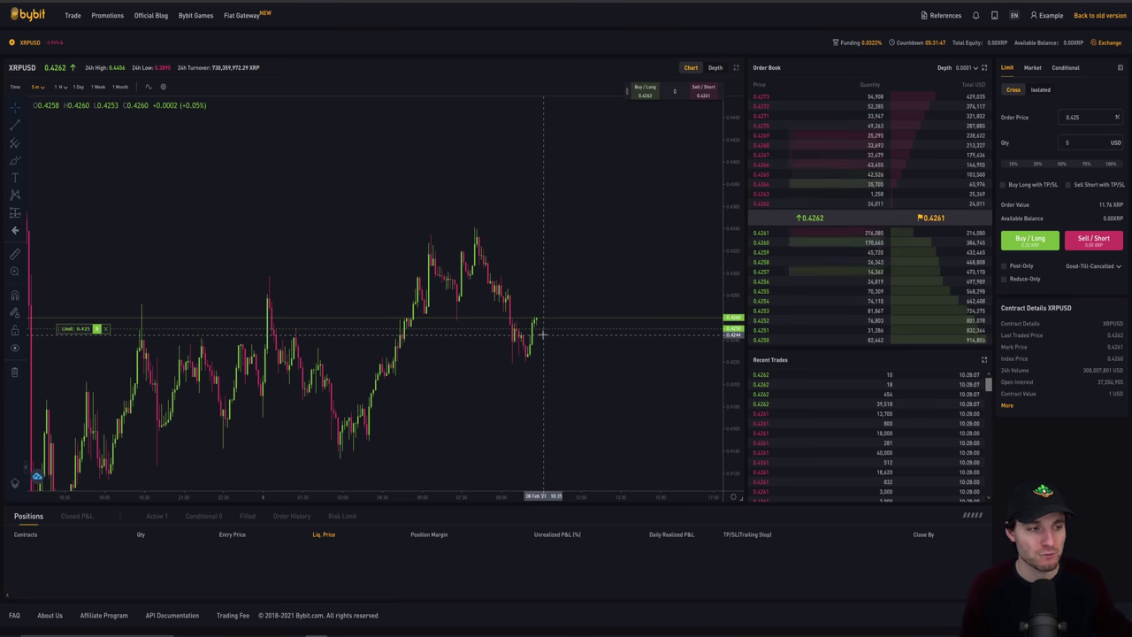
drag(597, 381, 245, 367)
drag(76, 281, 76, 324)
Move the pending buy order lower on the chart, toward about 0.4140.
scroll(543, 420, down, 2)
drag(542, 420, 509, 414)
drag(62, 319, 71, 362)
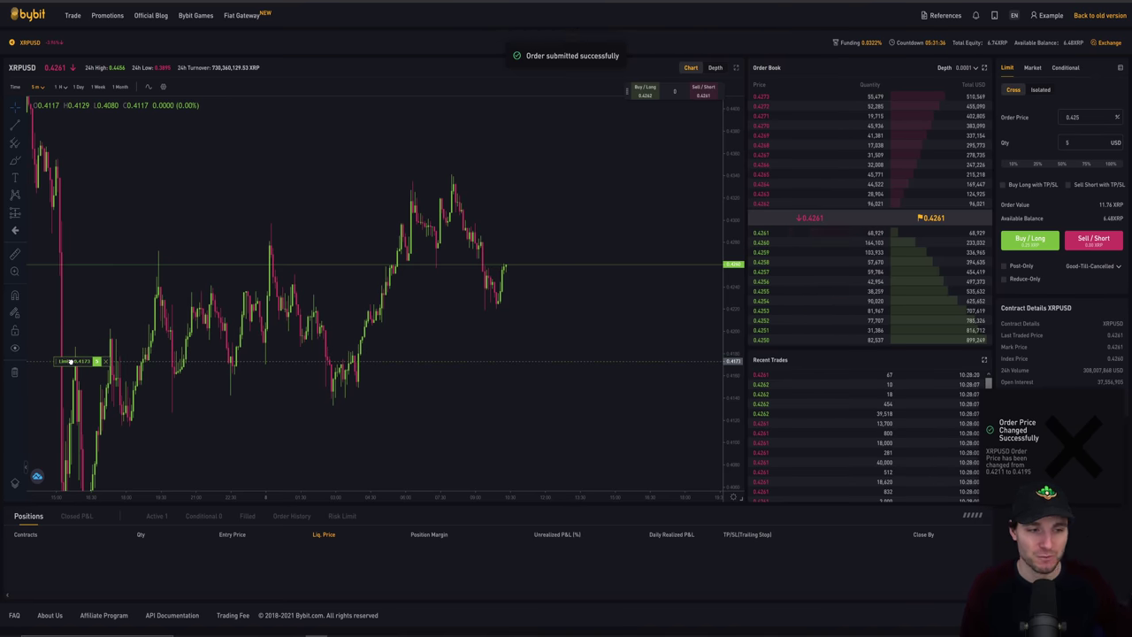
drag(545, 417, 525, 417)
drag(78, 326, 135, 288)
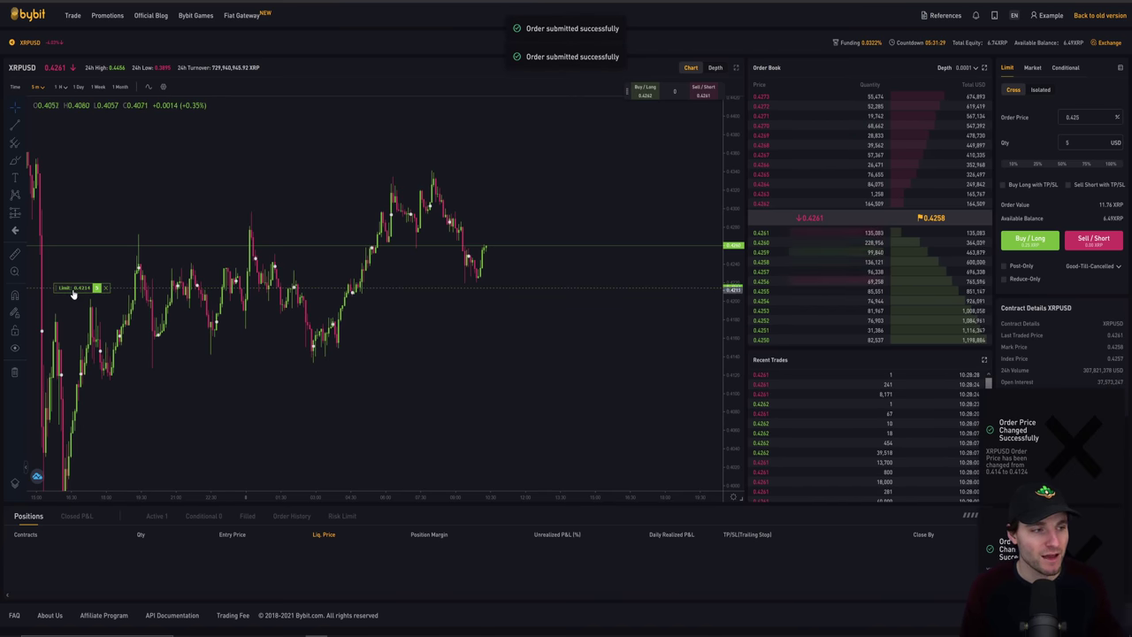
mouse_move(75, 292)
mouse_down()
mouse_move(94, 350)
mouse_move(89, 292)
mouse_up()
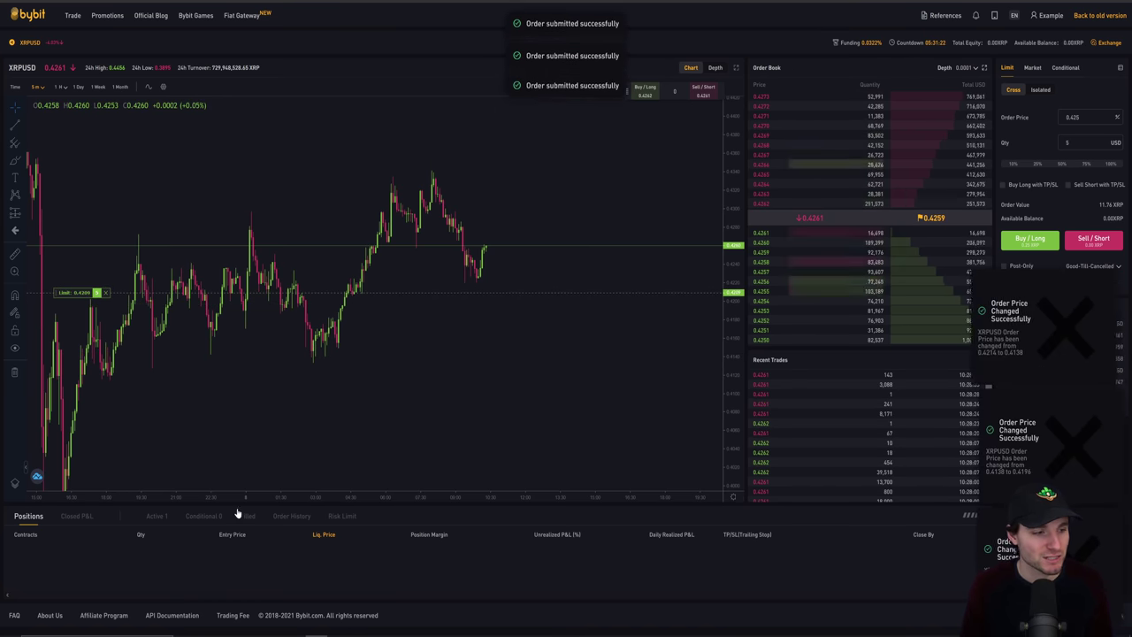
Cancel the pending buy order from its chart label and set the order price to the 0.4249 bid.
click(156, 515)
drag(84, 291, 71, 359)
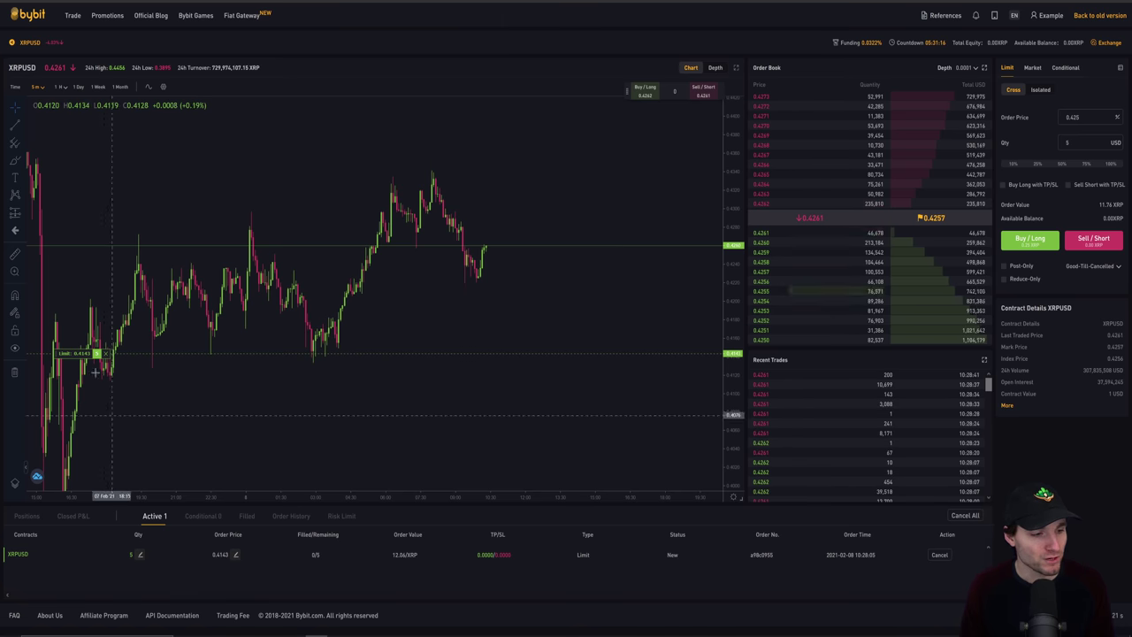
drag(75, 354, 97, 312)
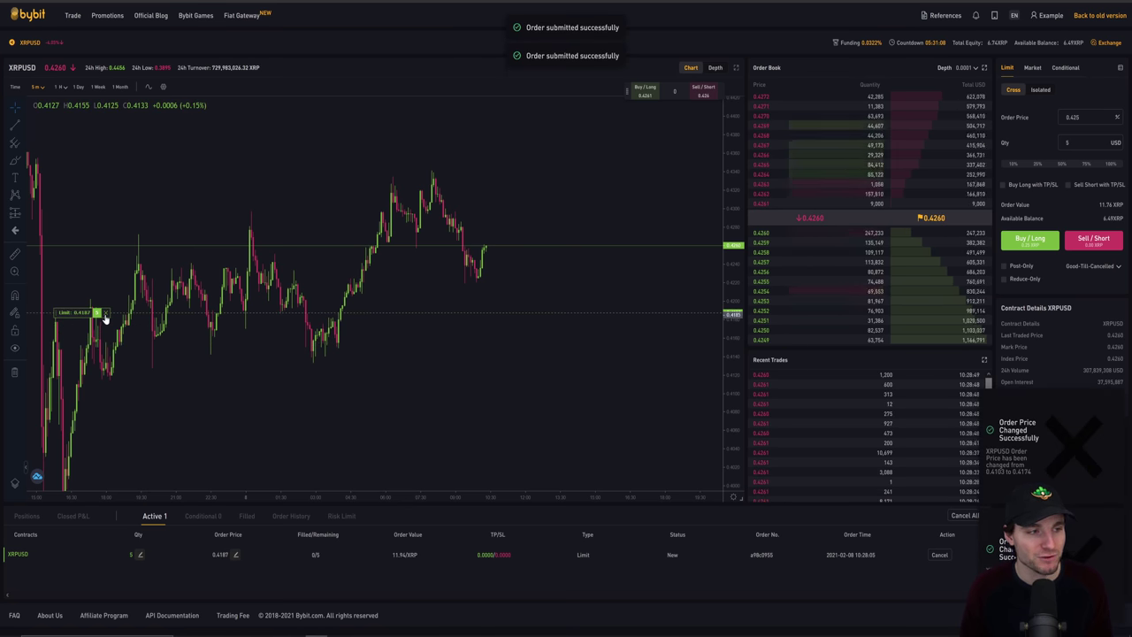
click(105, 313)
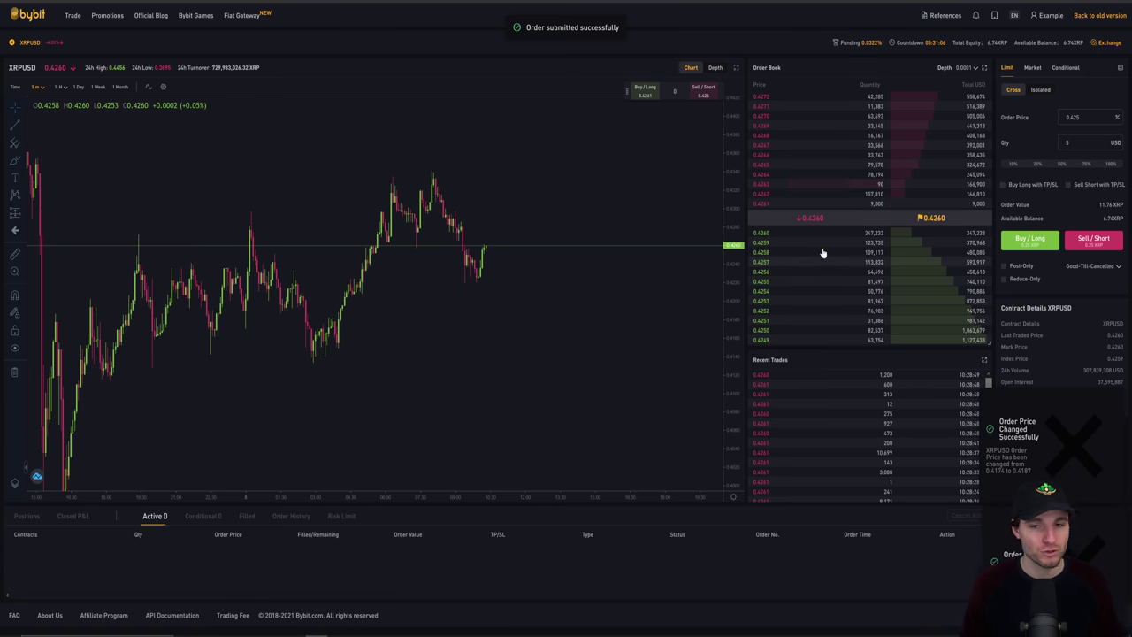
click(762, 340)
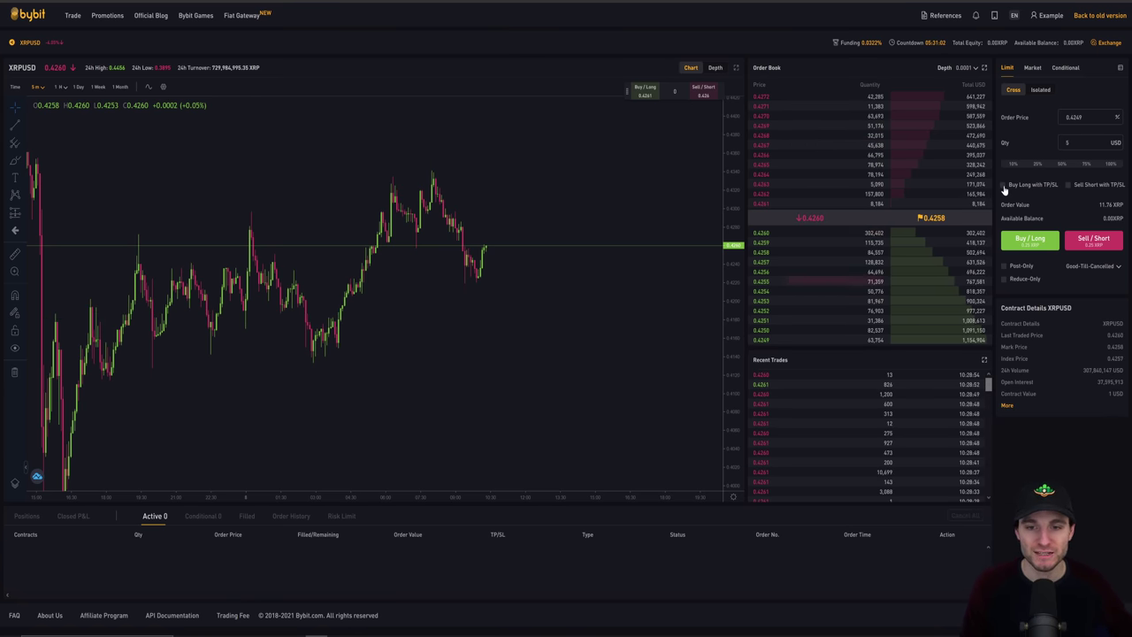
click(1004, 188)
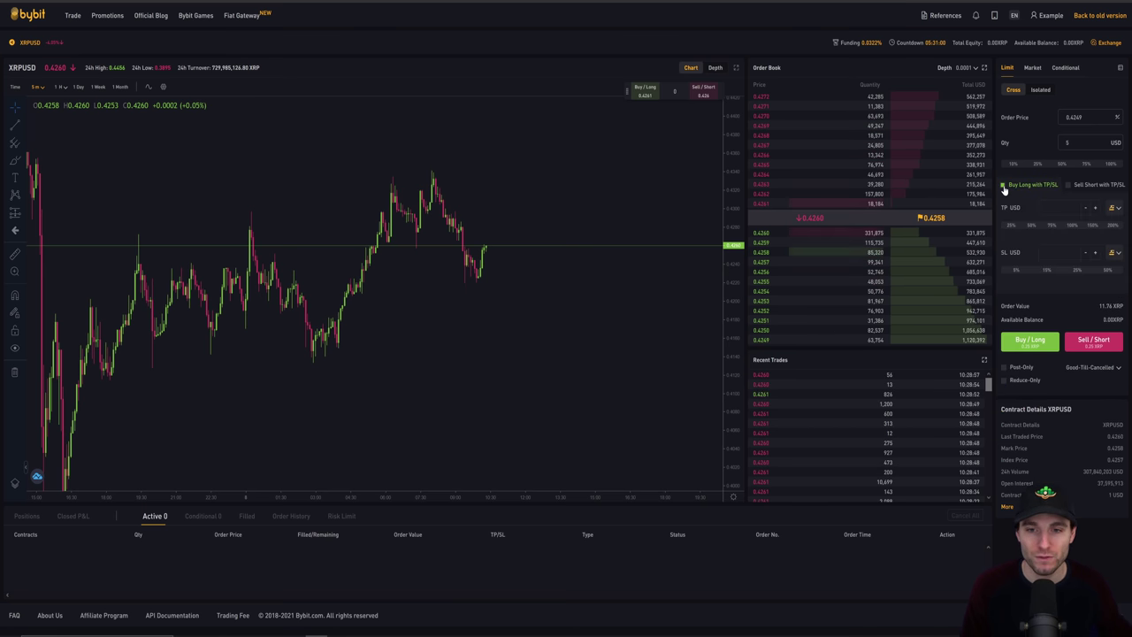
double_click(1072, 118)
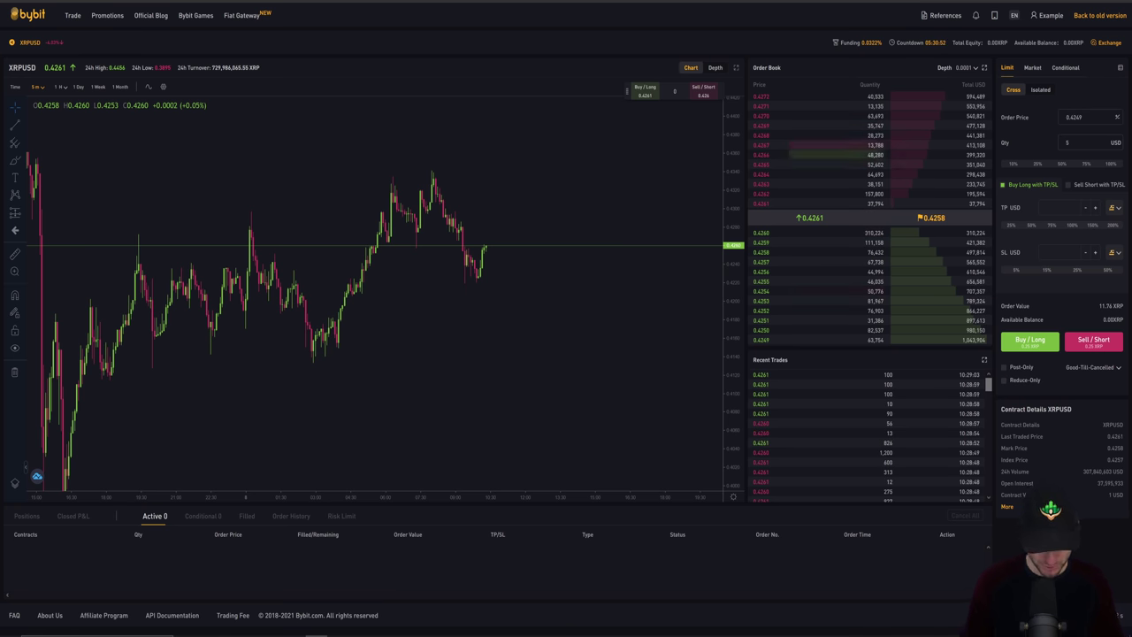
text(0)
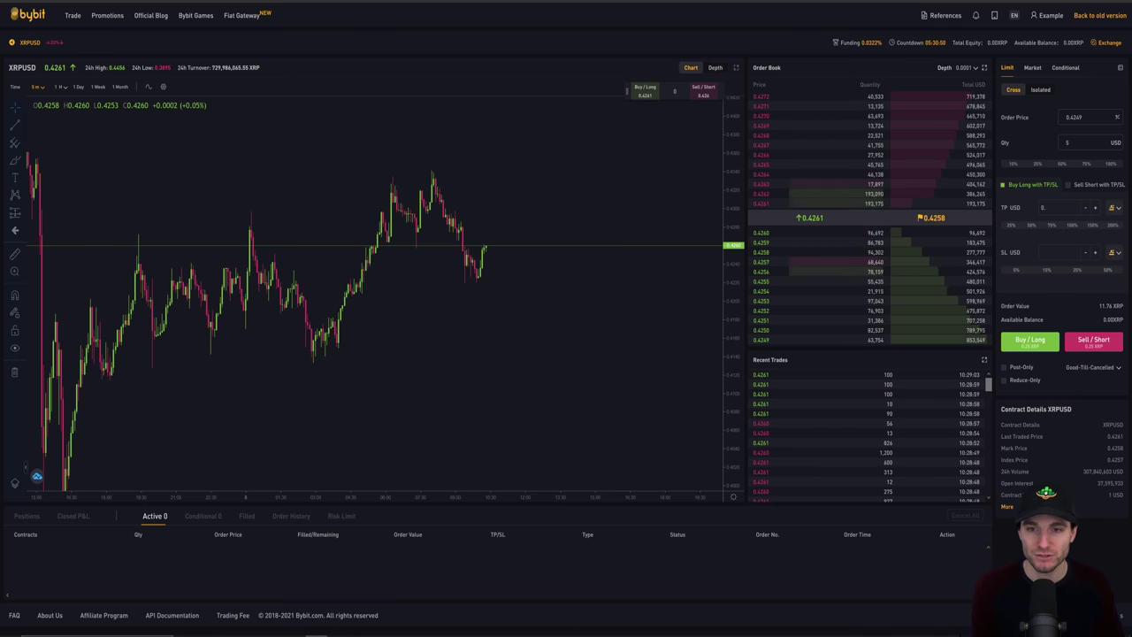
text(.43)
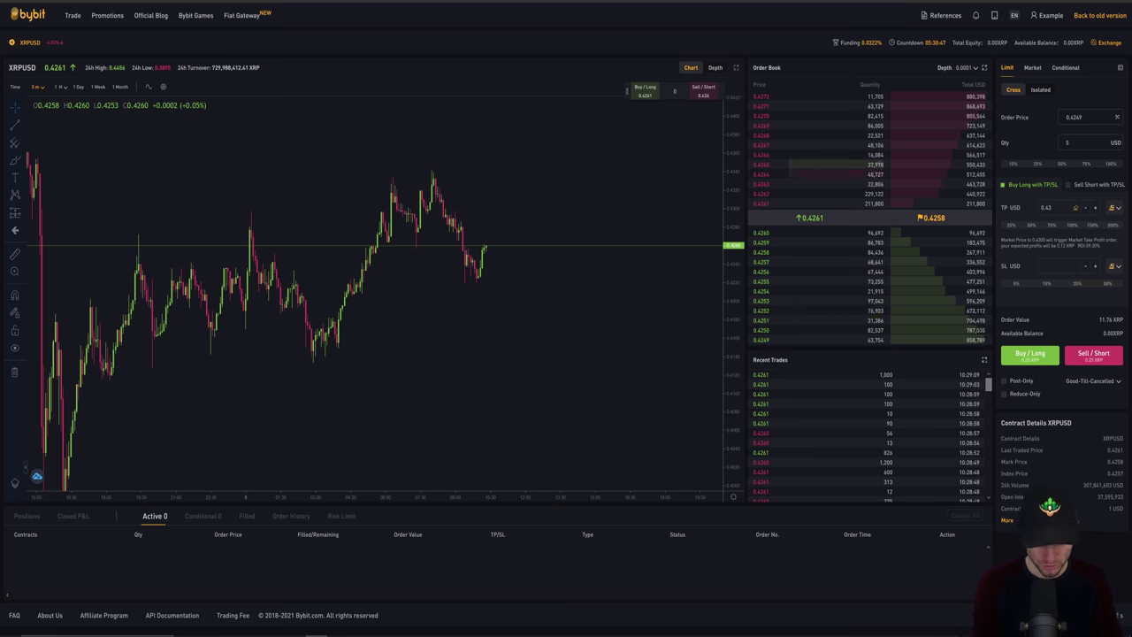
click(1043, 265)
text(0.4)
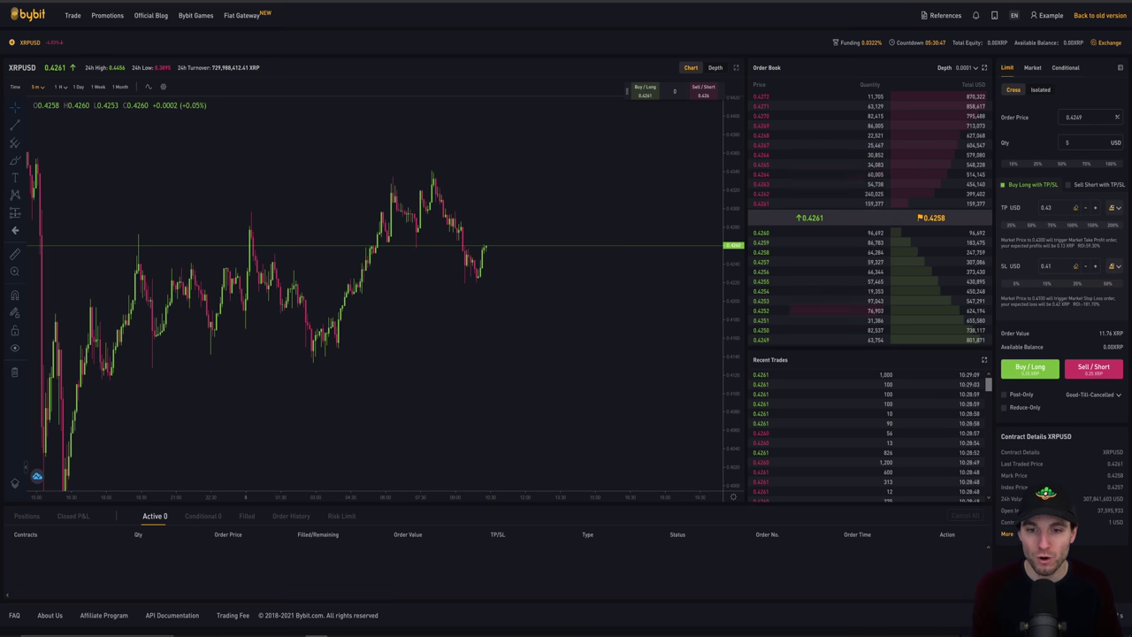
text(1)
click(1030, 368)
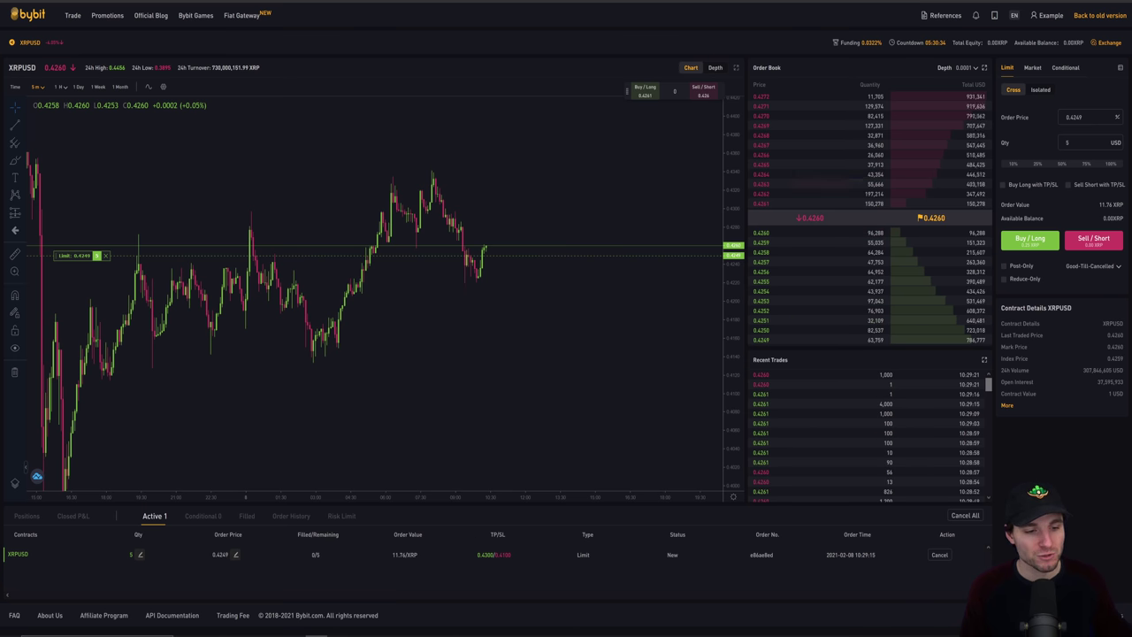
click(105, 257)
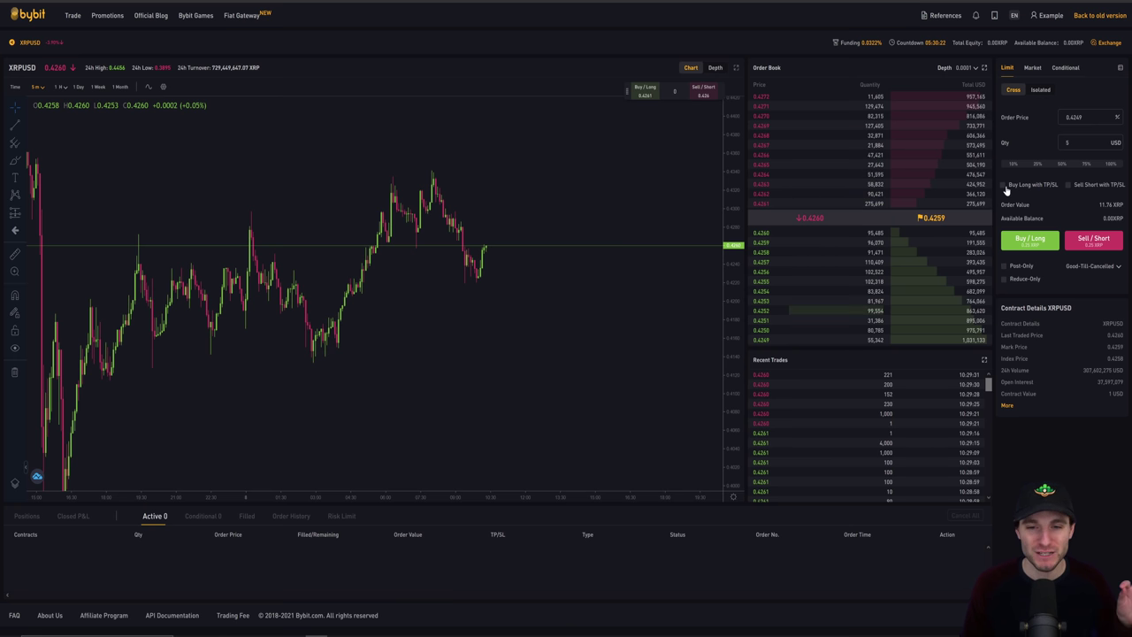
click(1005, 185)
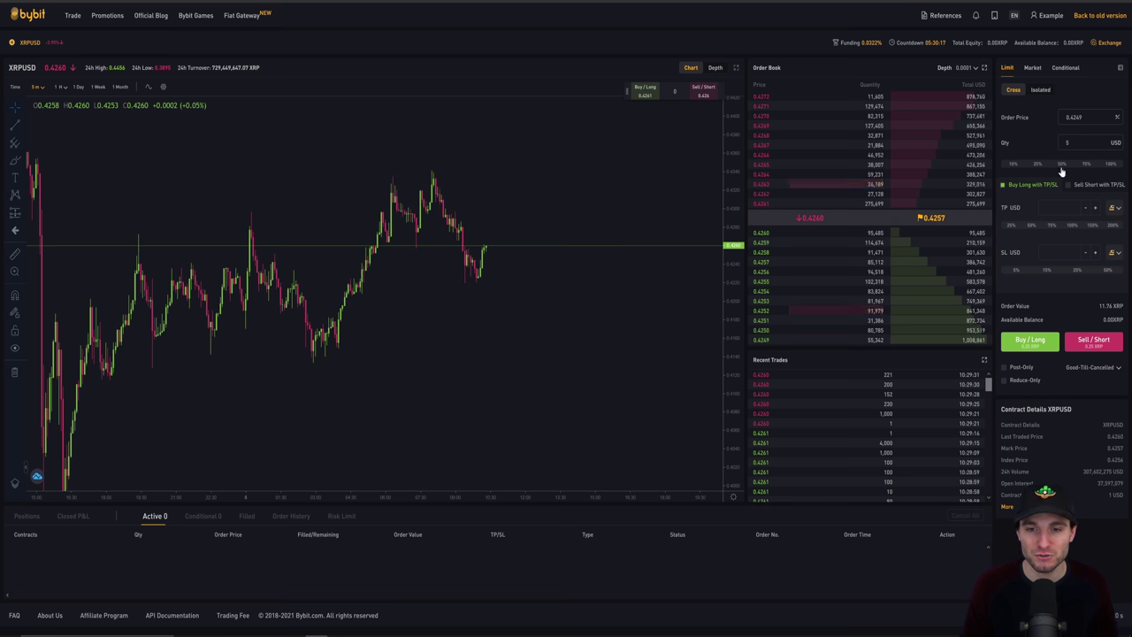
click(1058, 252)
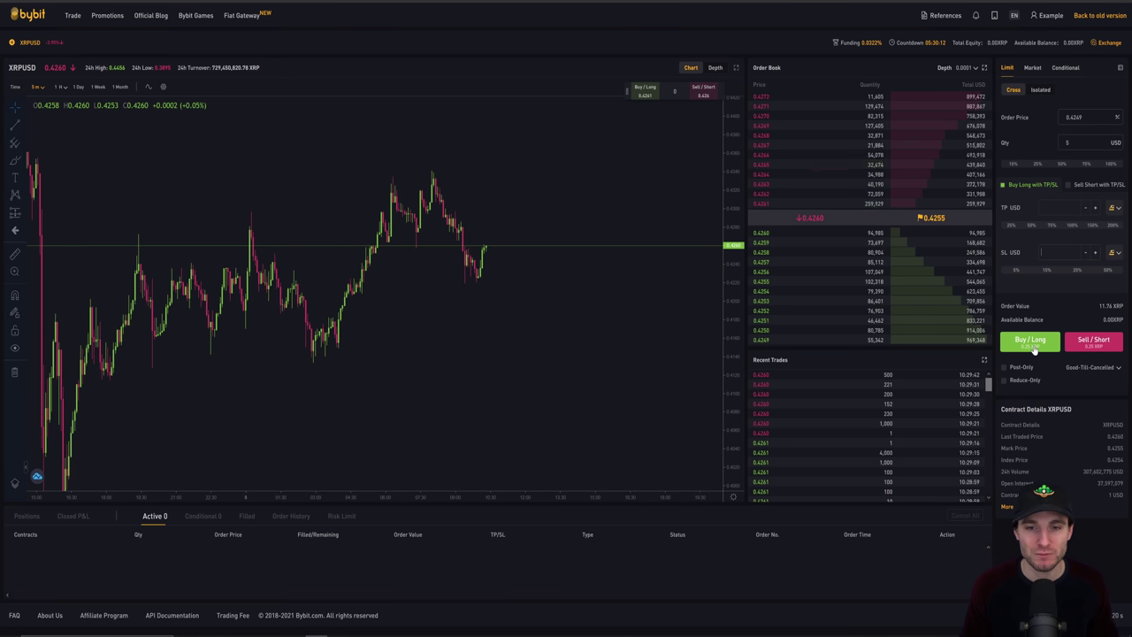
click(1003, 185)
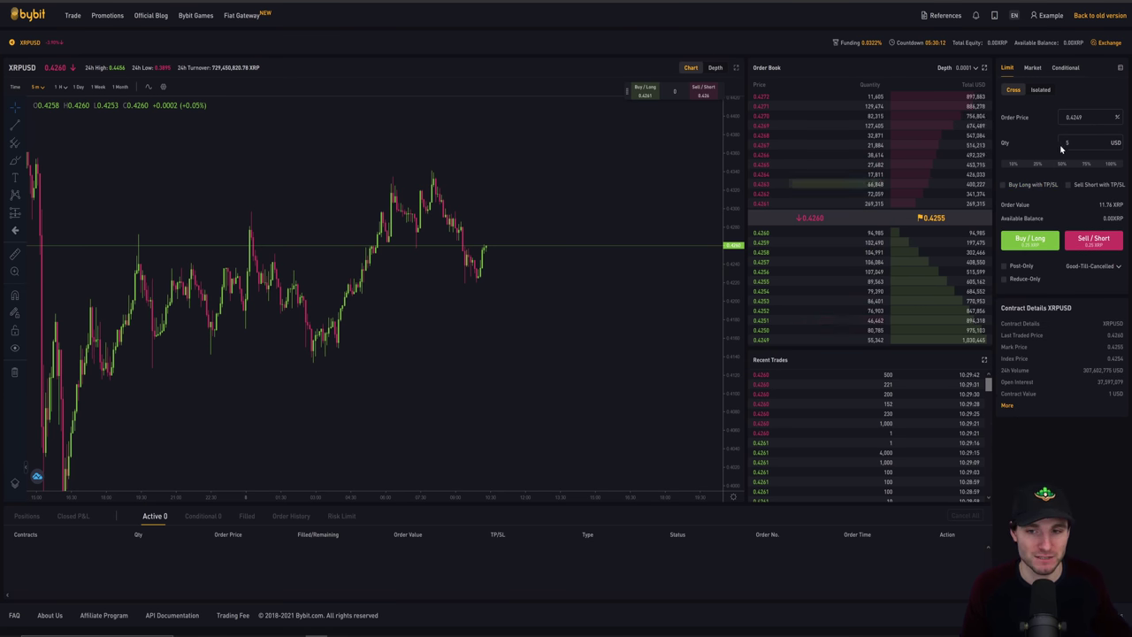
Buy 2 contracts of XRPUSD at market, opening a long at 0.4261 shown under Positions.
click(1034, 69)
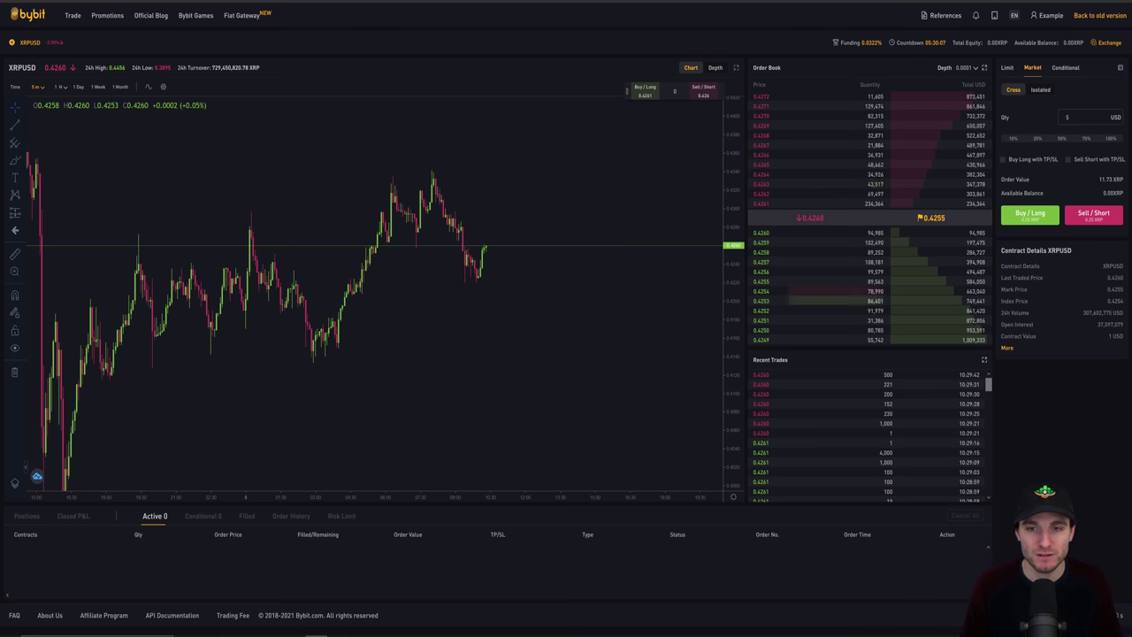
double_click(1067, 116)
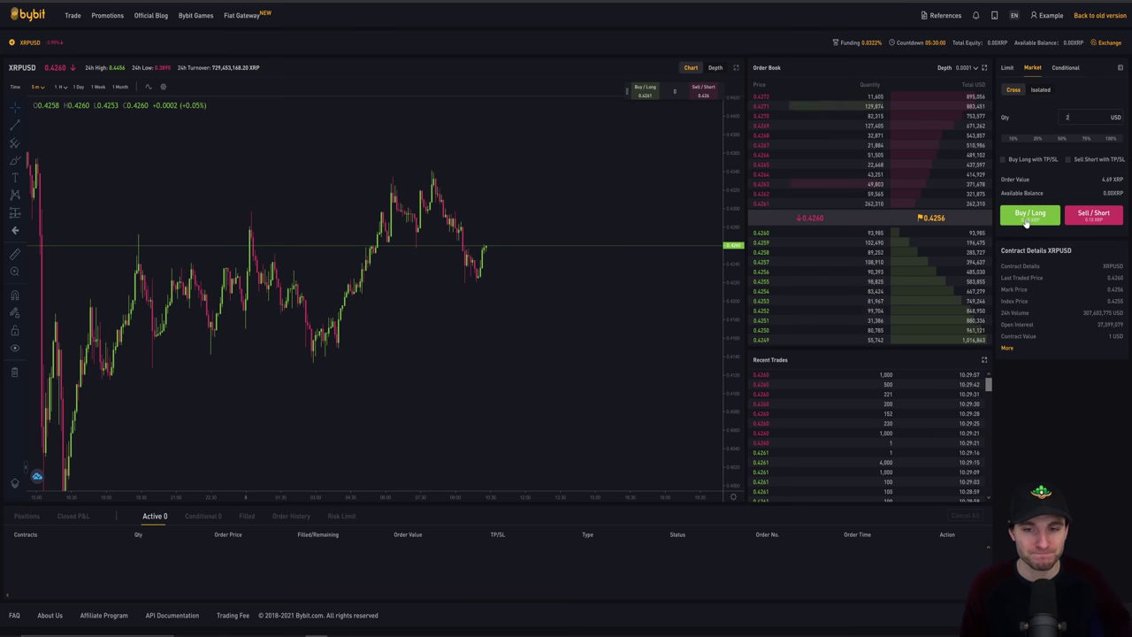
click(1015, 228)
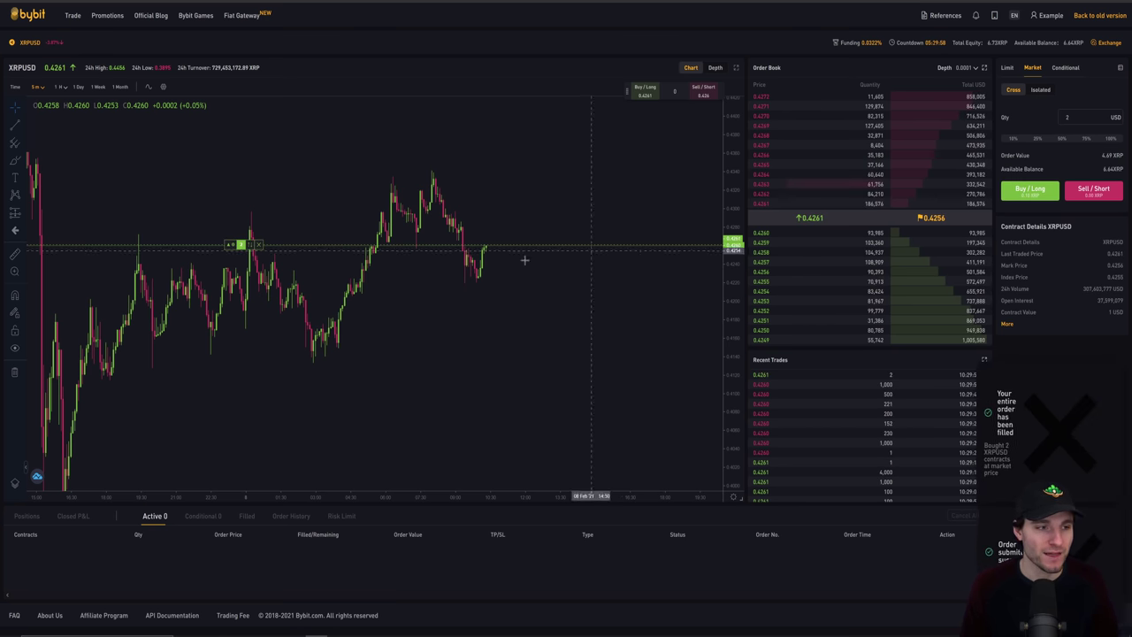
click(32, 519)
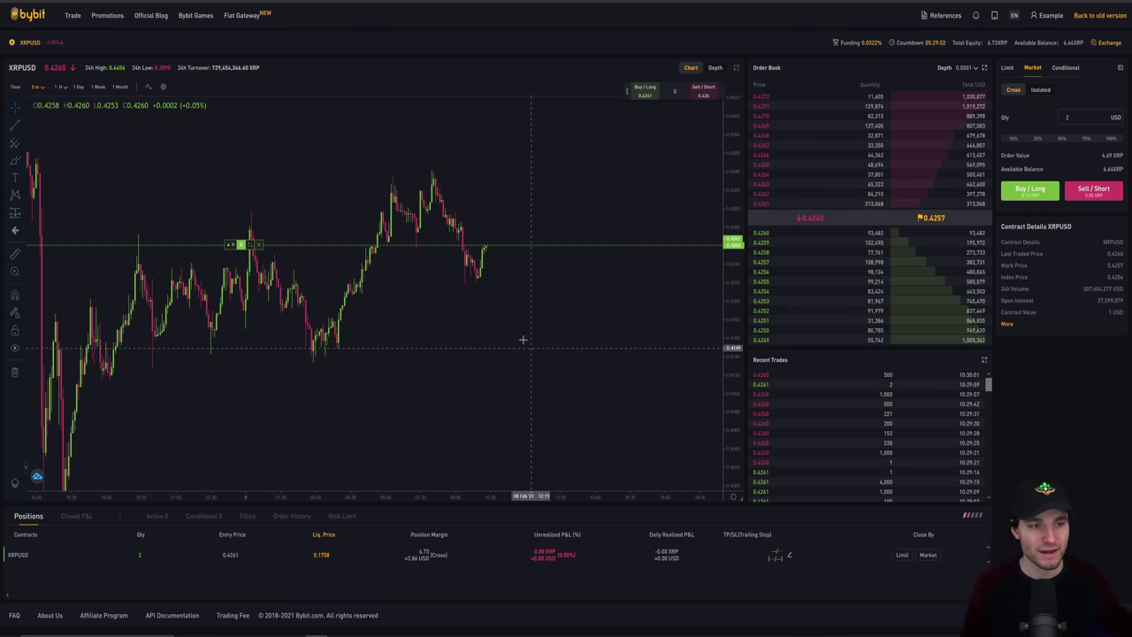
Enter a 0.43 take-profit and 0.42 stop-loss in the position's TP/SL editor.
click(789, 557)
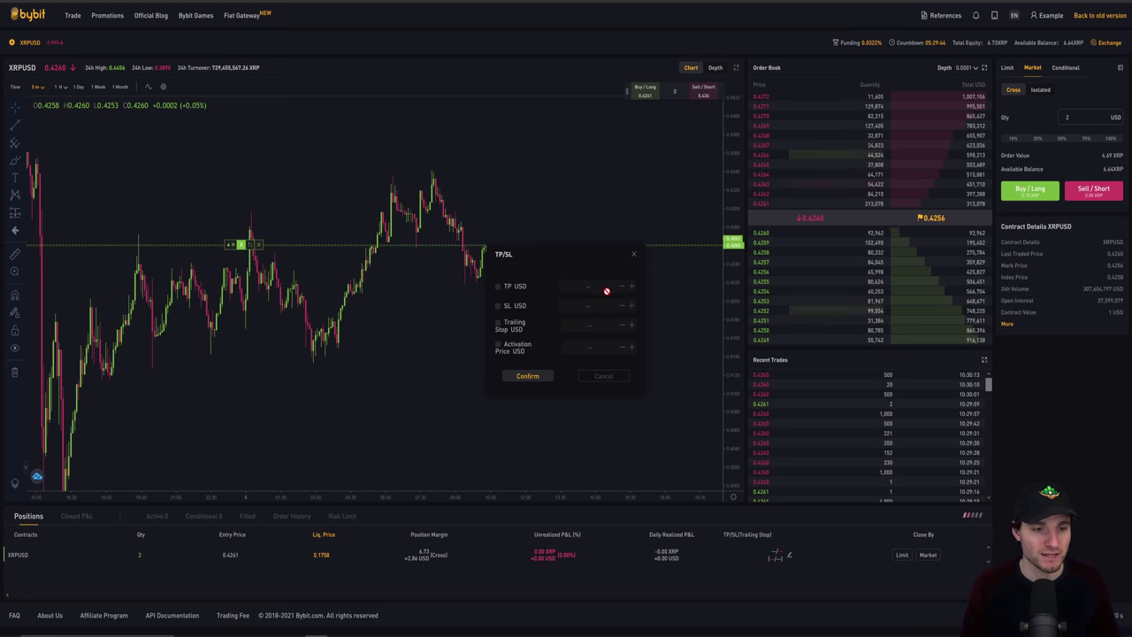
click(499, 290)
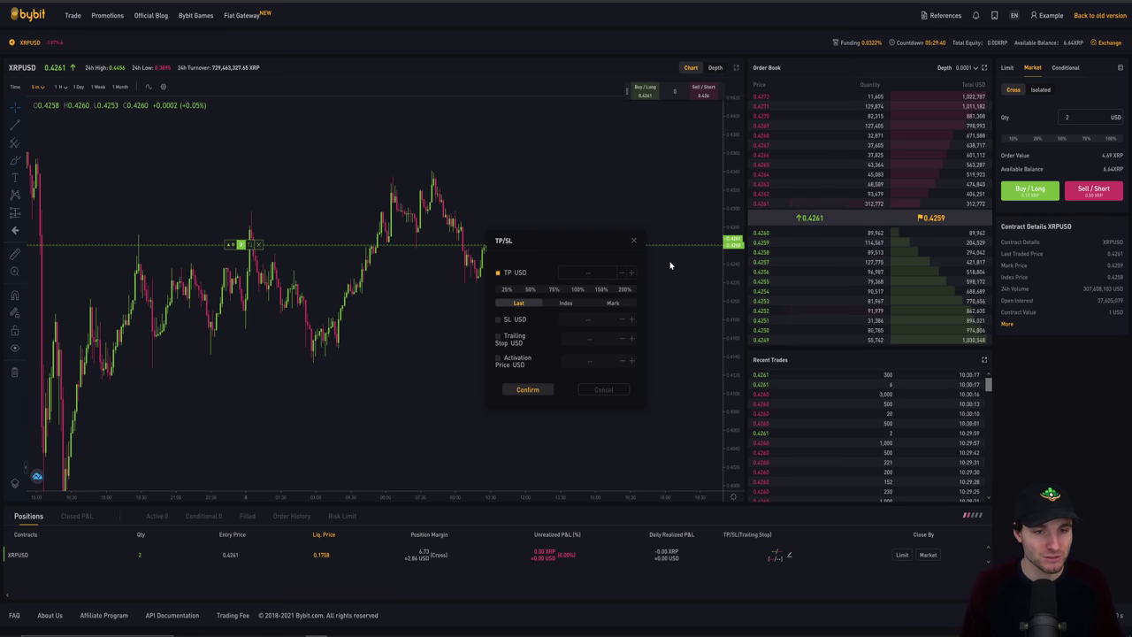
text(0.43)
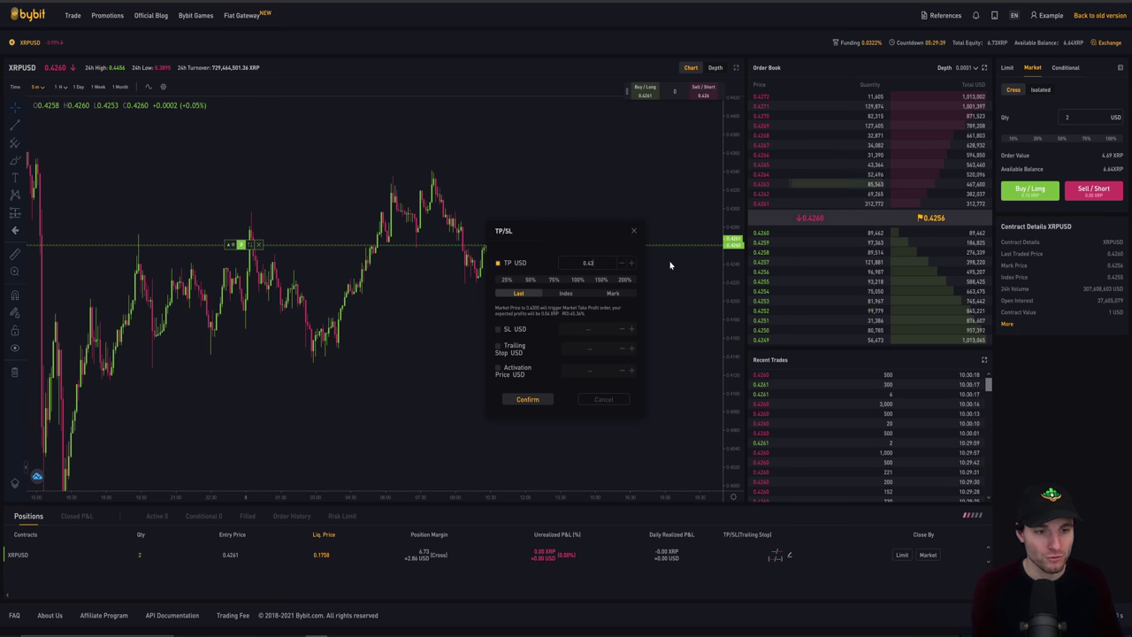
click(497, 329)
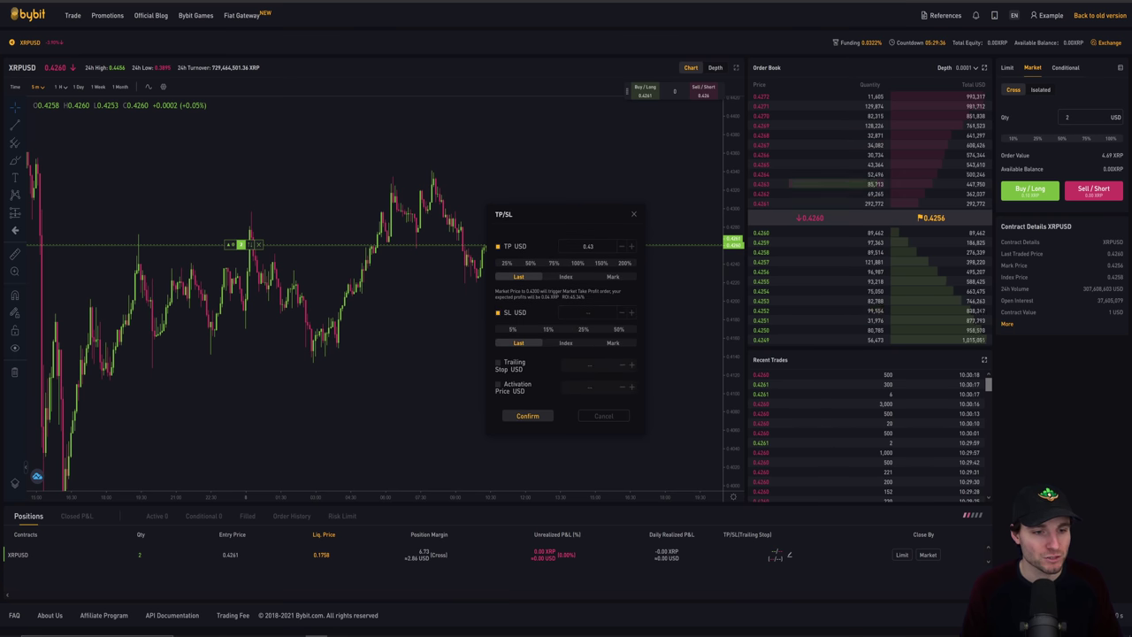
click(578, 314)
text(0.42)
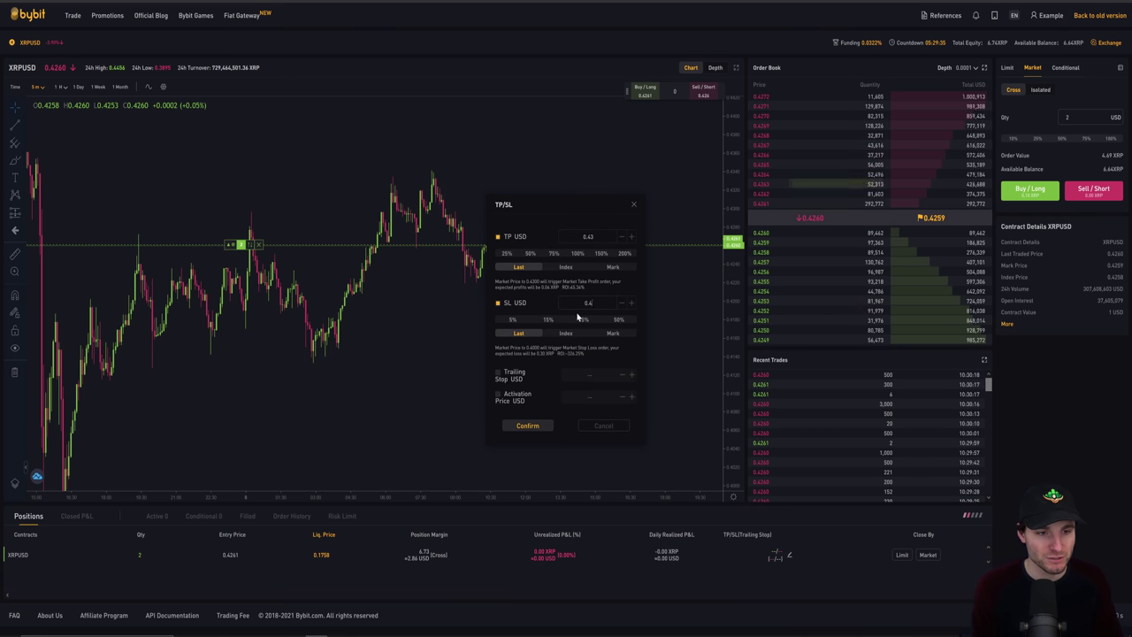
Apply the TP/SL, then reopen the editor and untick the take-profit.
click(534, 428)
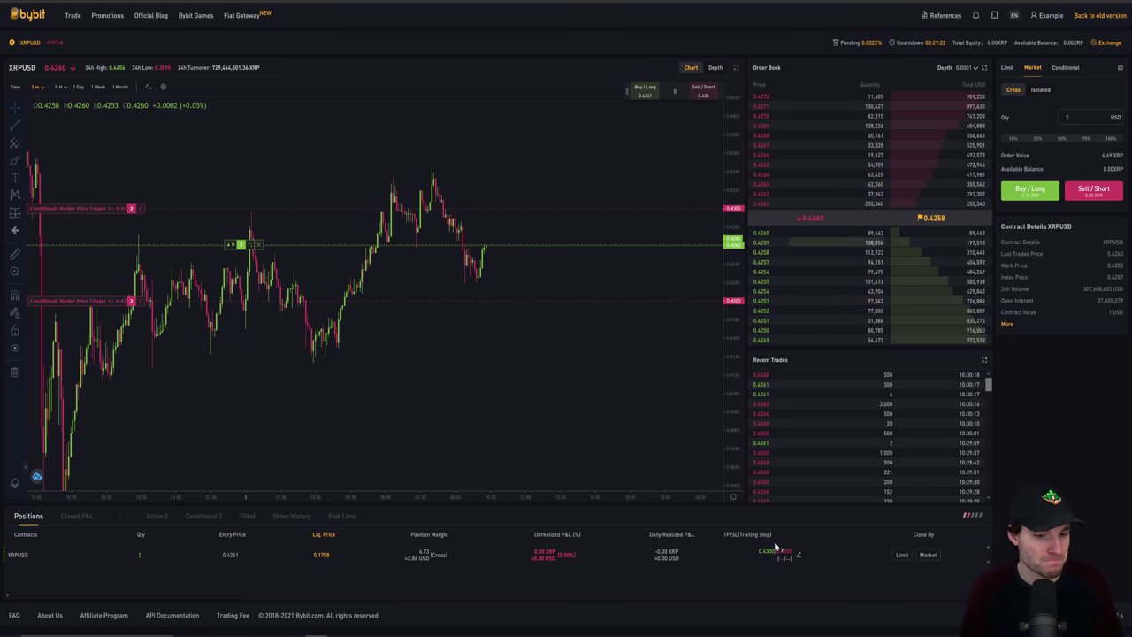
click(798, 557)
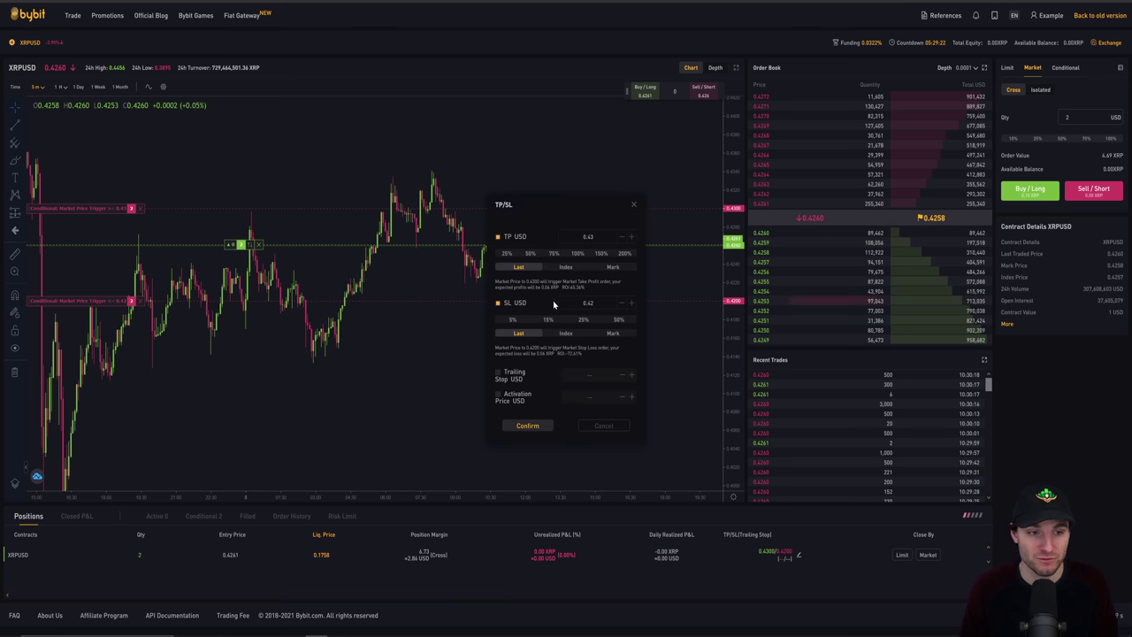
click(510, 239)
Clear the stop-loss so TP/SL reads --/--, then try Trailing Stop and close unsaved.
click(498, 280)
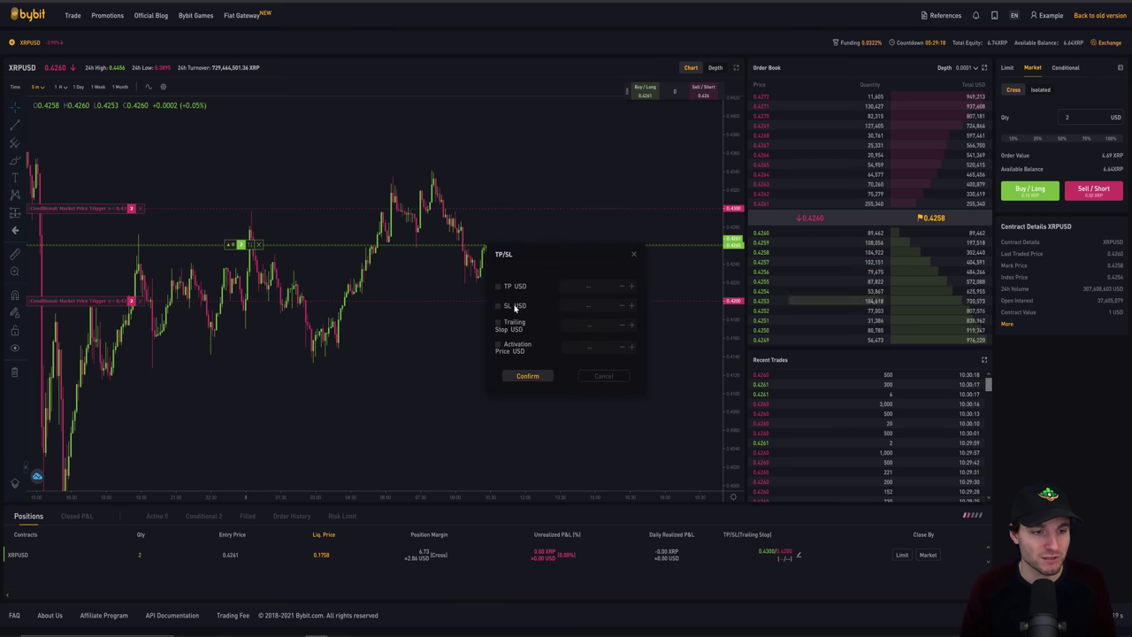
click(531, 379)
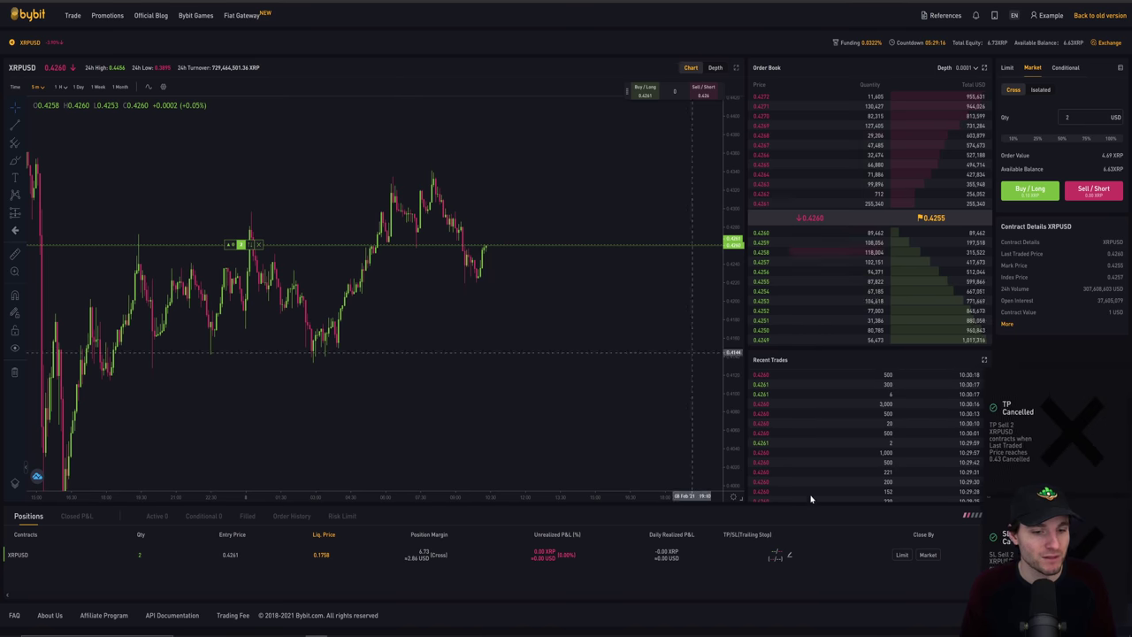
click(790, 556)
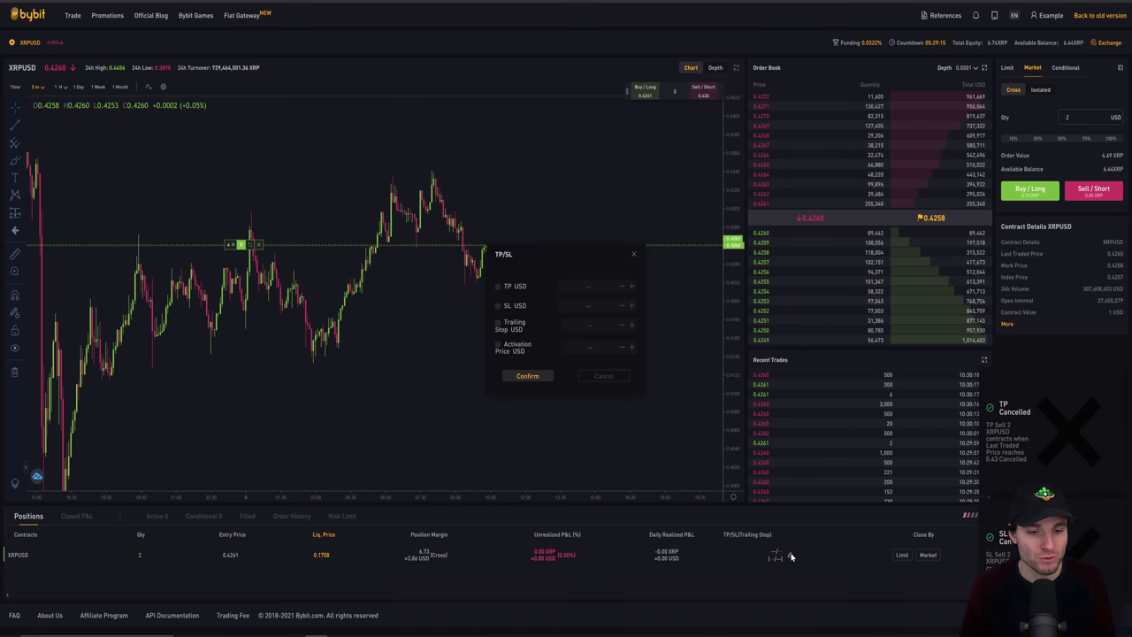
click(497, 325)
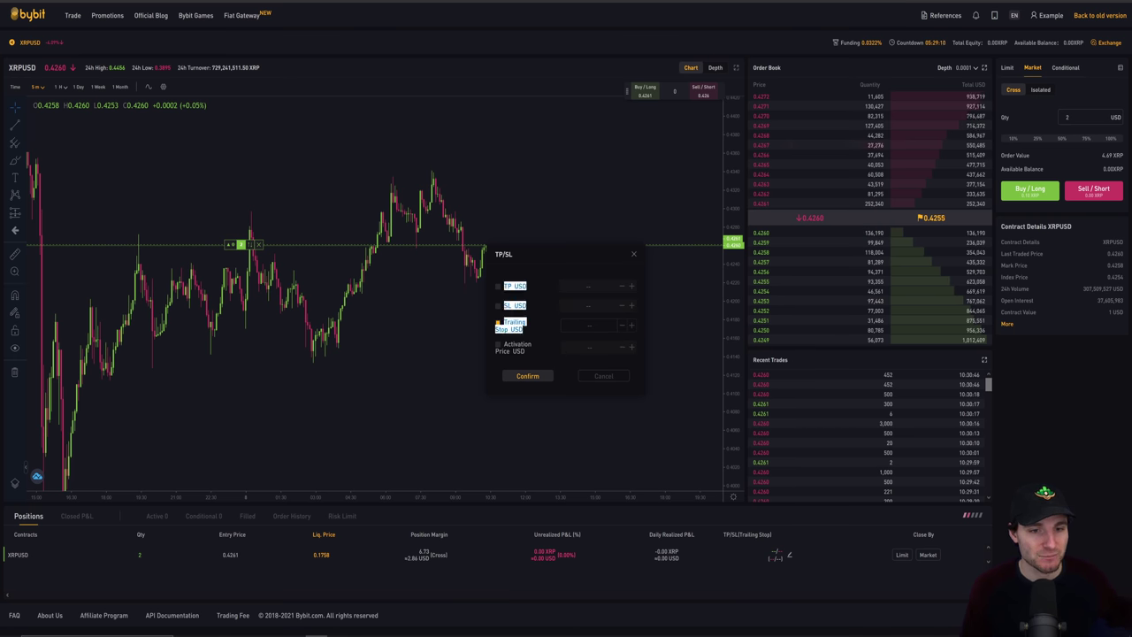
click(633, 256)
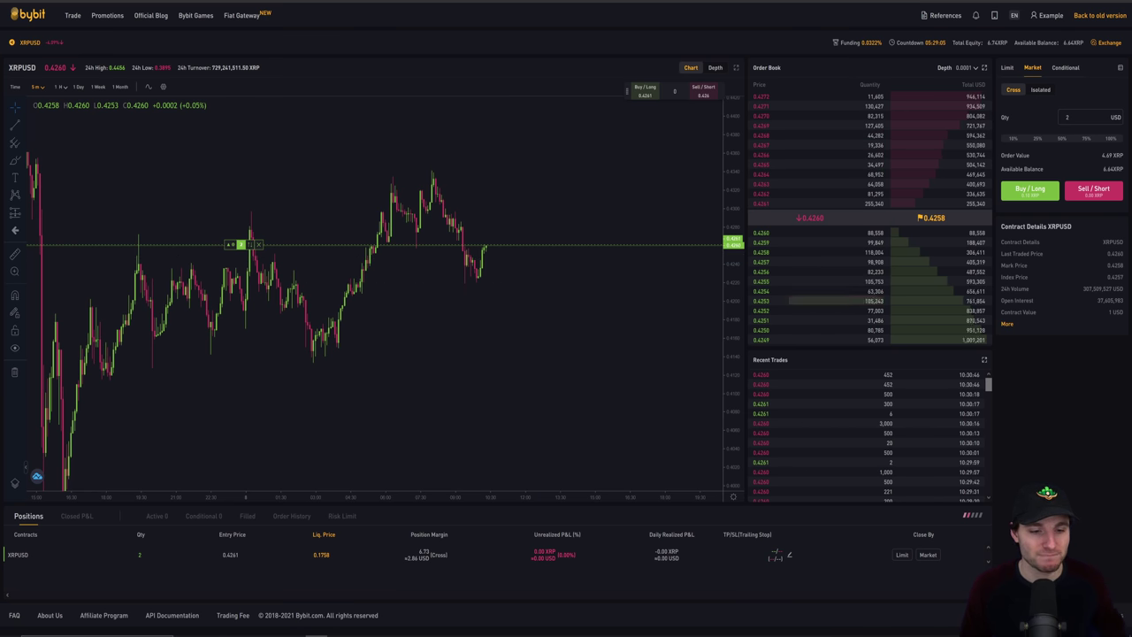
Reopen the TP/SL editor twice, ticking Trailing Stop again, and close it without applying.
click(789, 557)
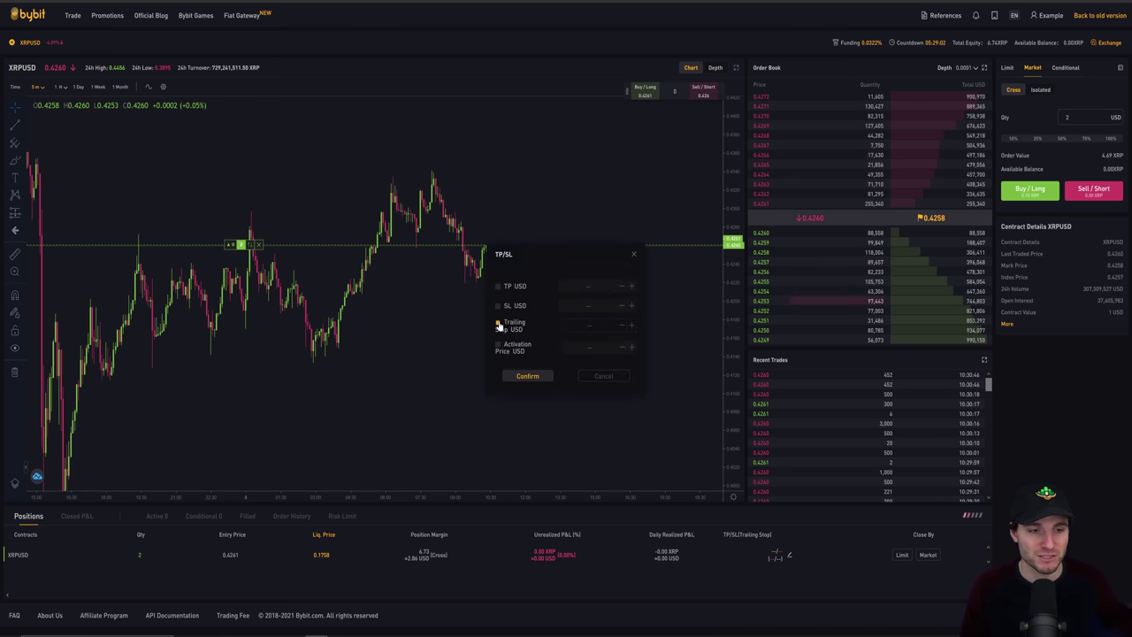
click(498, 324)
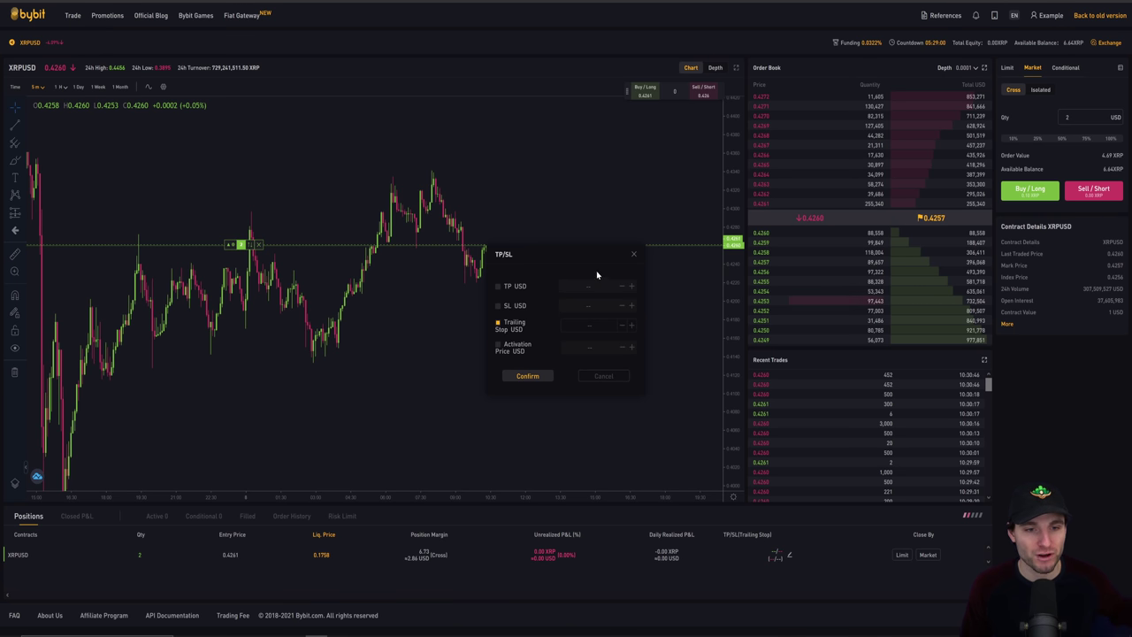
click(633, 257)
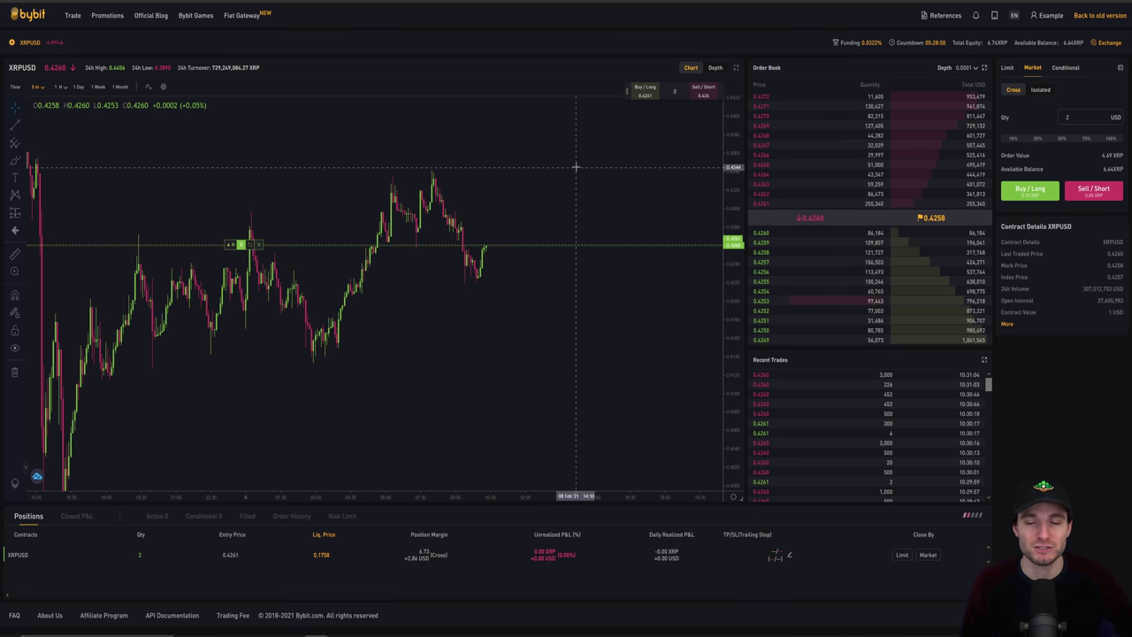
click(789, 554)
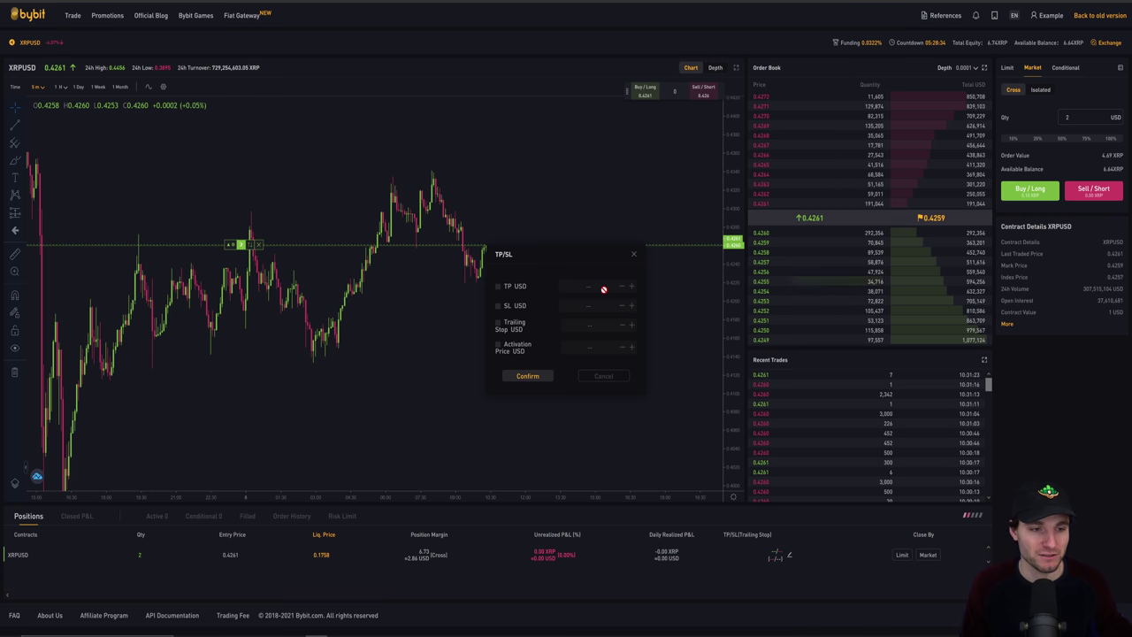
click(633, 256)
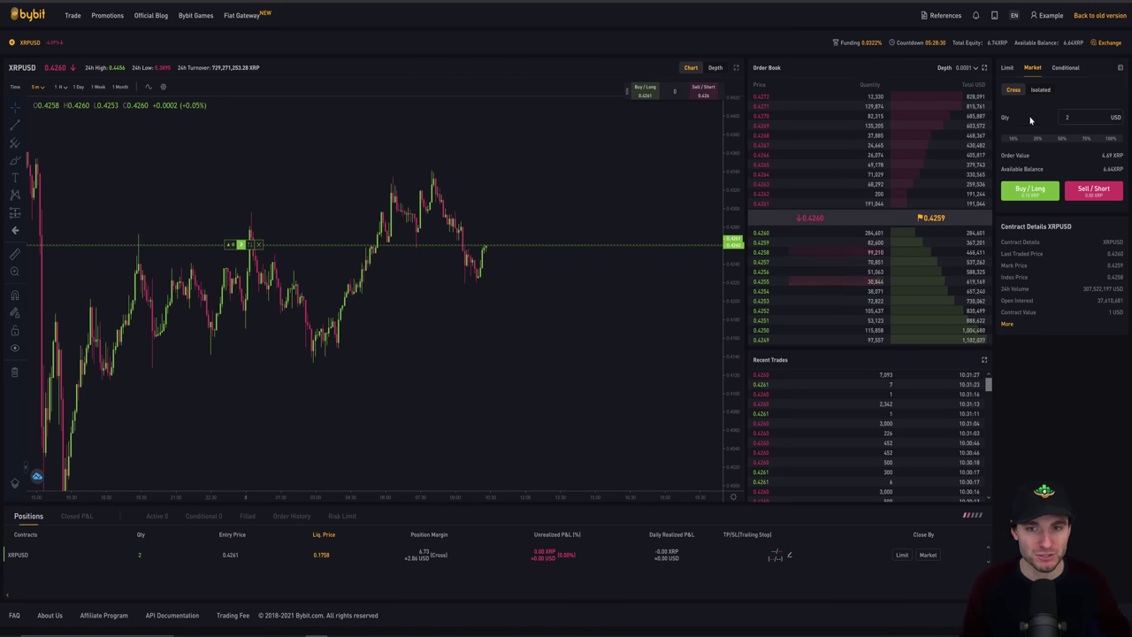
Place a 1-contract sell limit order at 0.43.
click(1006, 69)
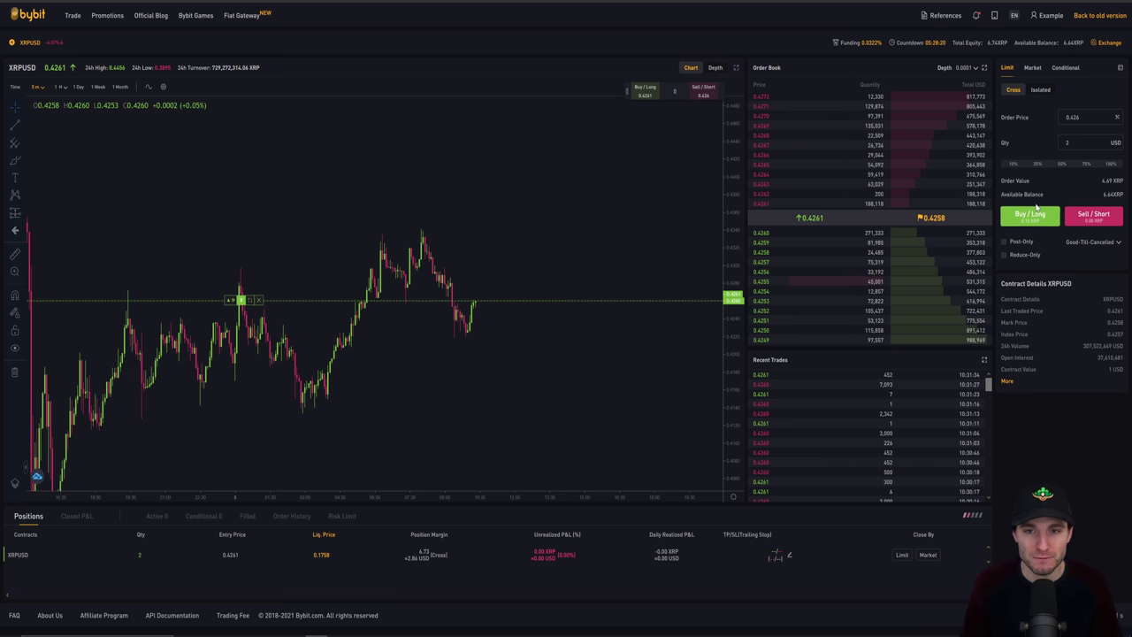
click(1073, 117)
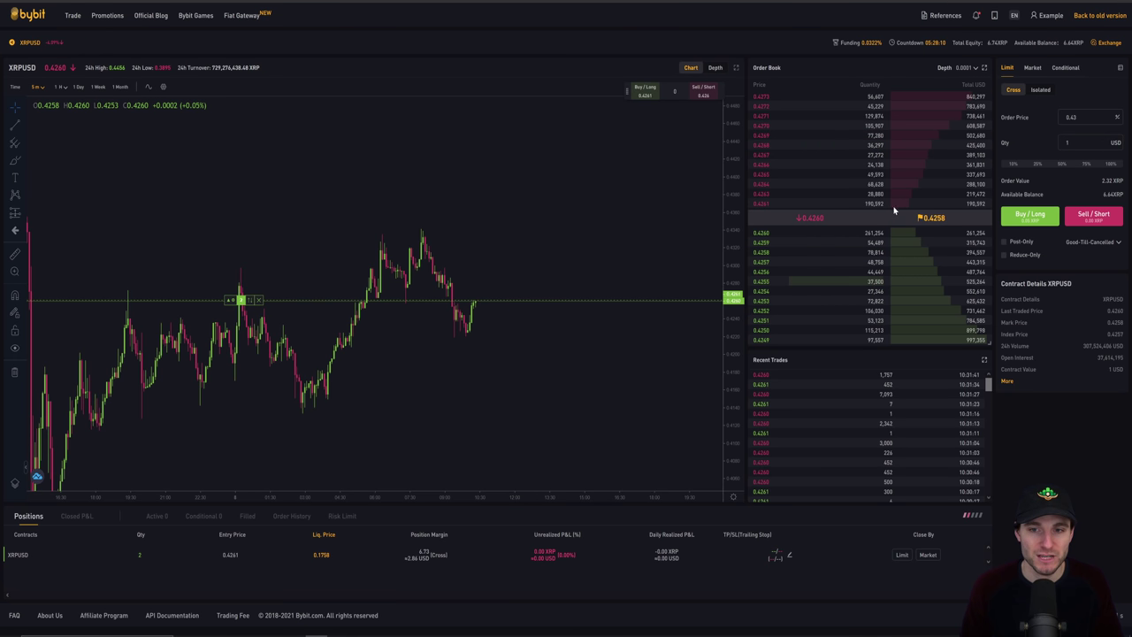
click(1096, 226)
click(546, 375)
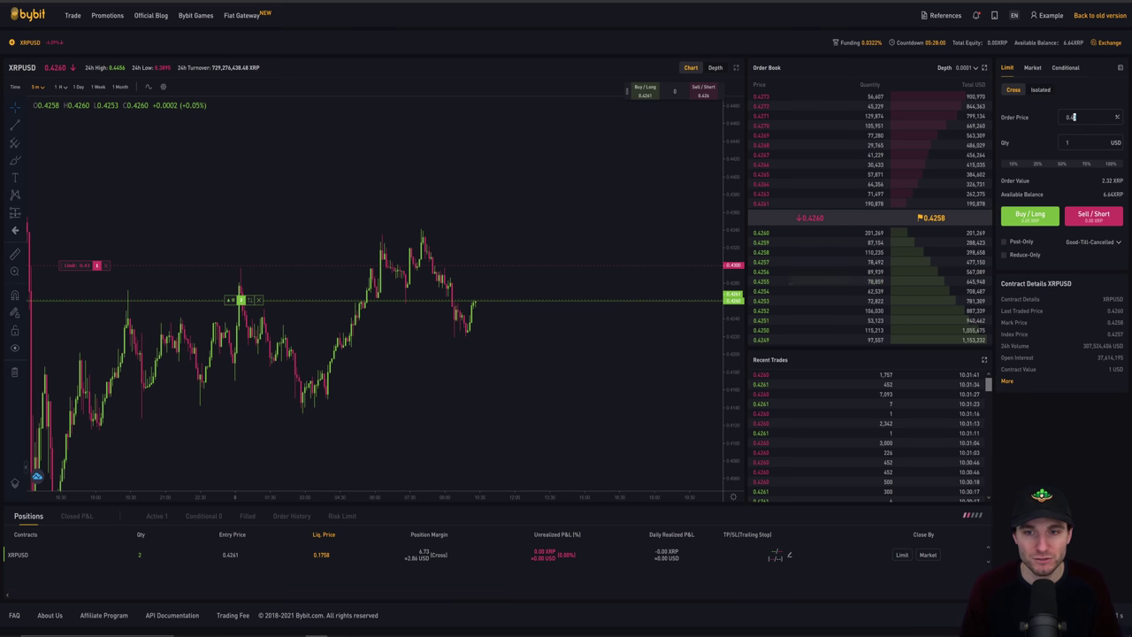
Place a second sell limit order at 0.44, then cancel the 0.43 order from its chart label.
click(1094, 216)
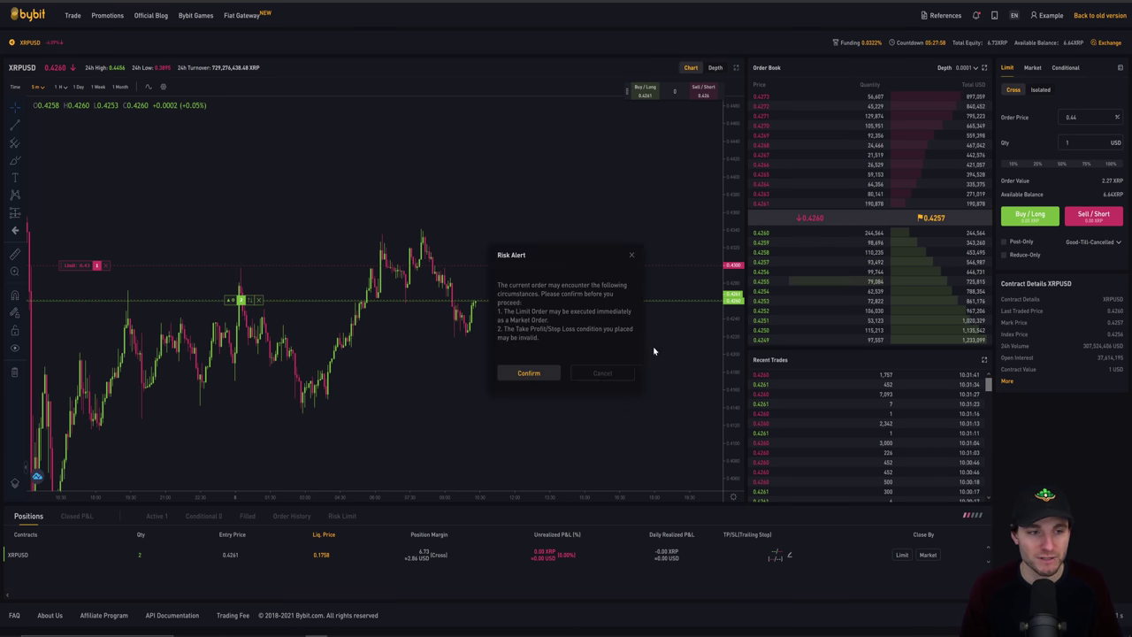
click(523, 374)
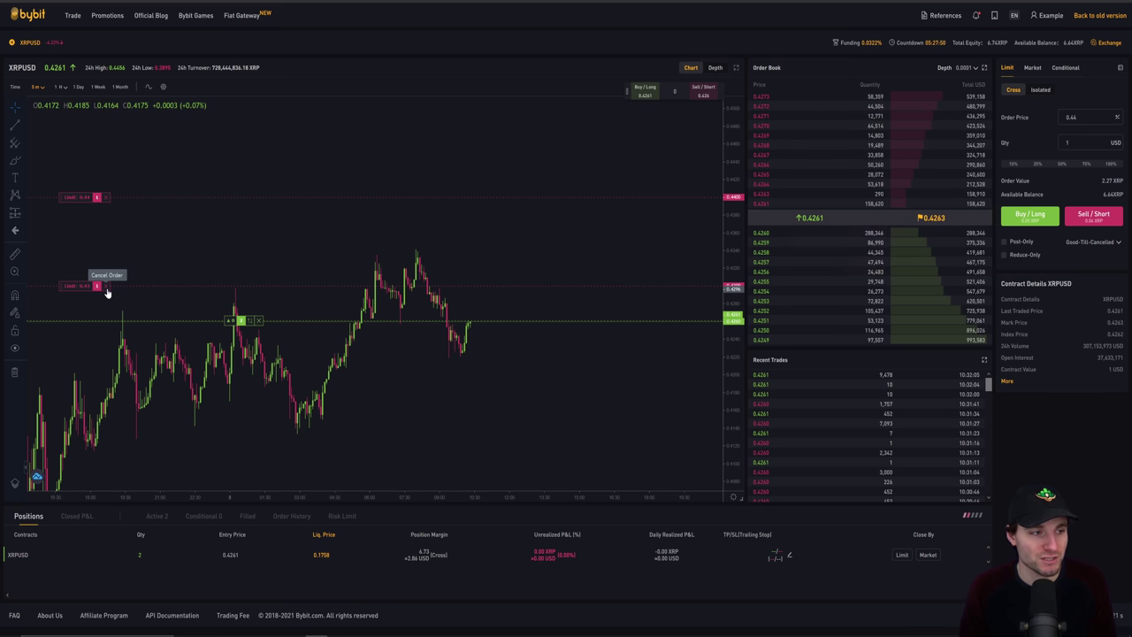
click(105, 286)
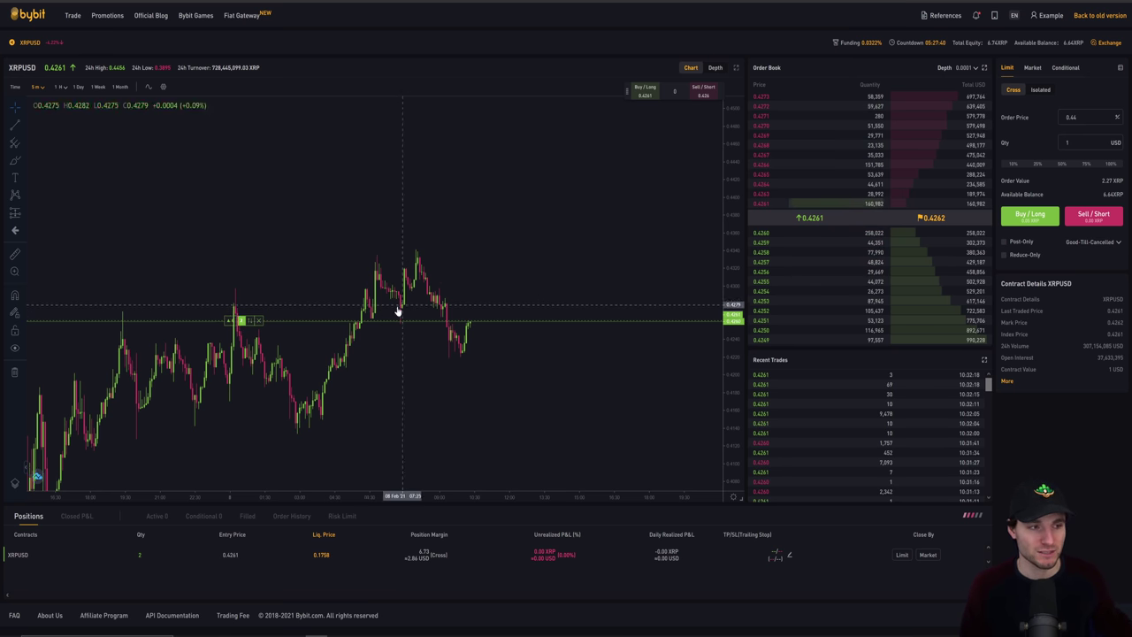
mouse_move(75, 18)
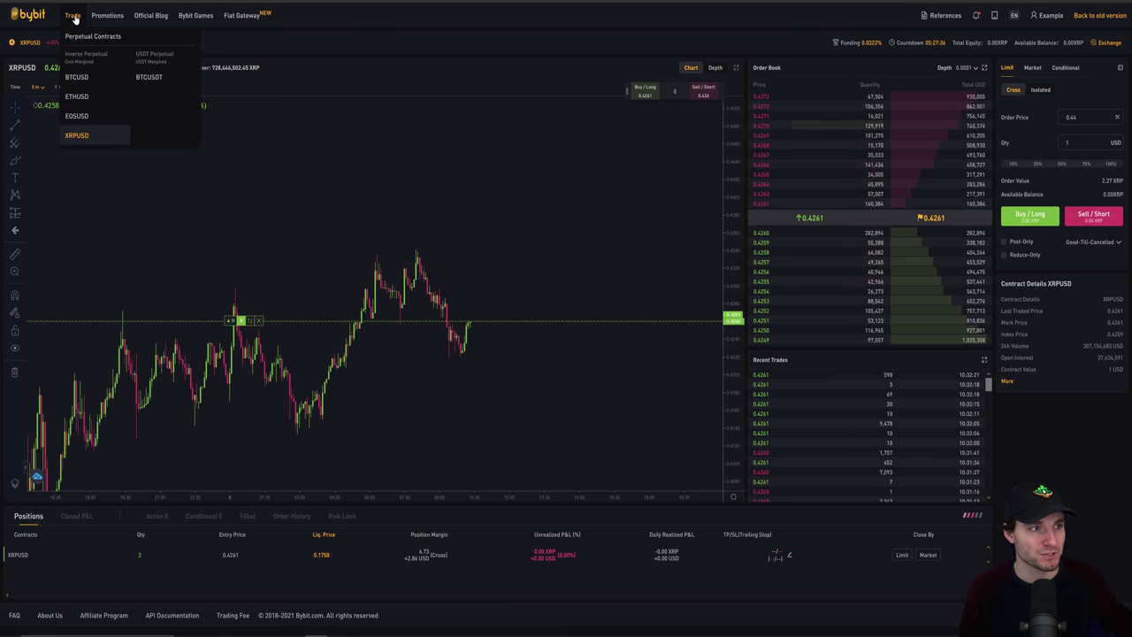
drag(505, 310, 616, 278)
scroll(616, 277, up, 1)
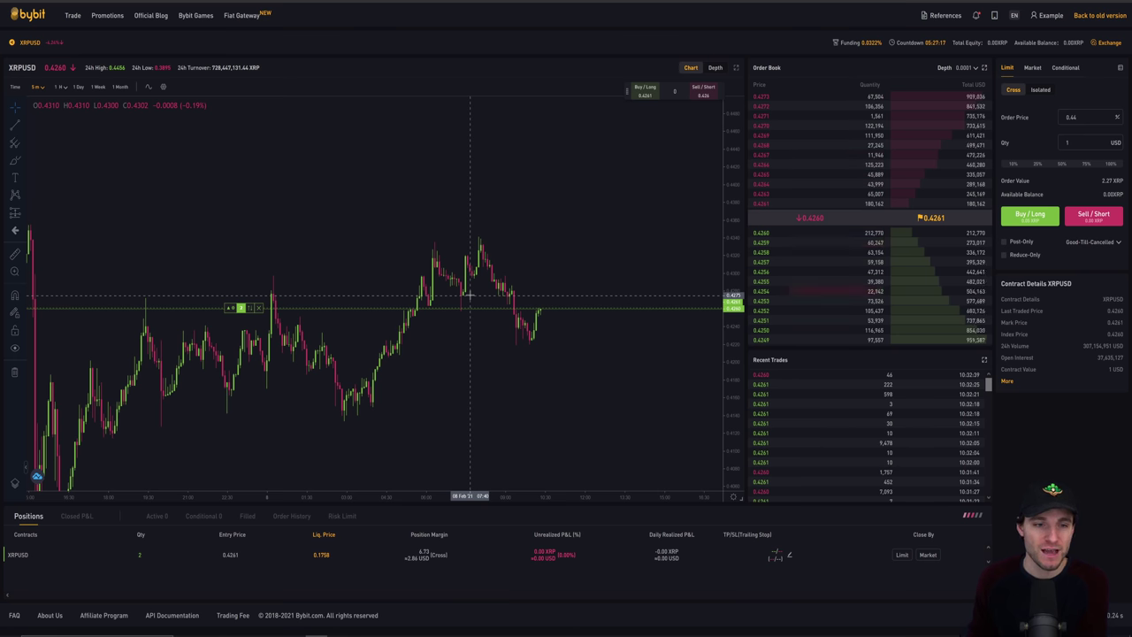
Zoom in on the XRPUSD price chart around the open long position.
scroll(424, 296, up, 1)
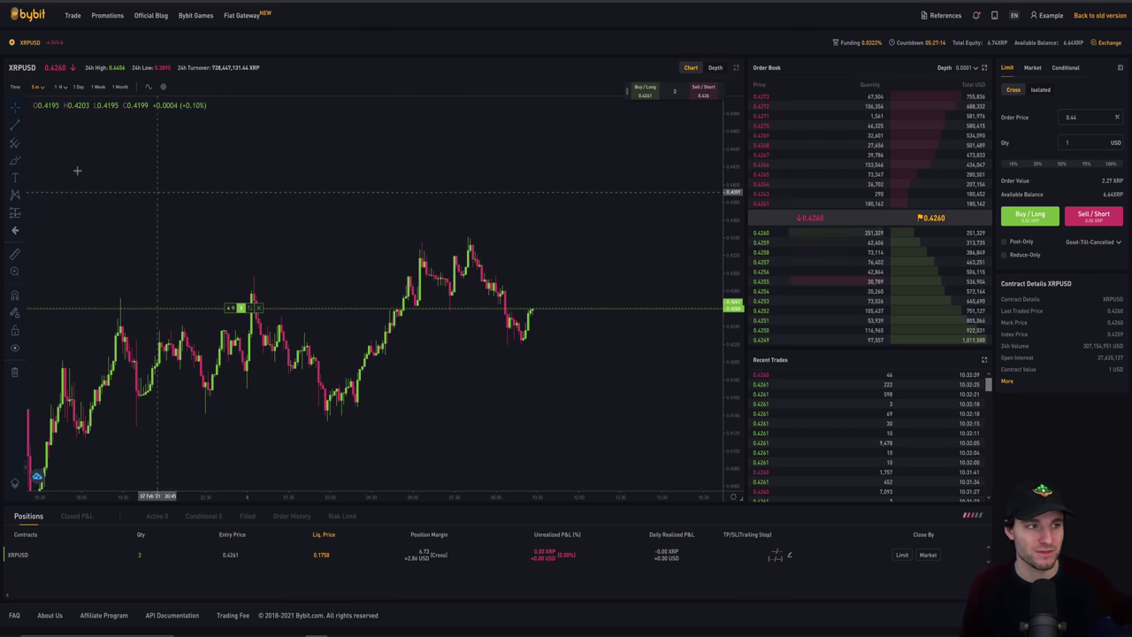
mouse_move(71, 15)
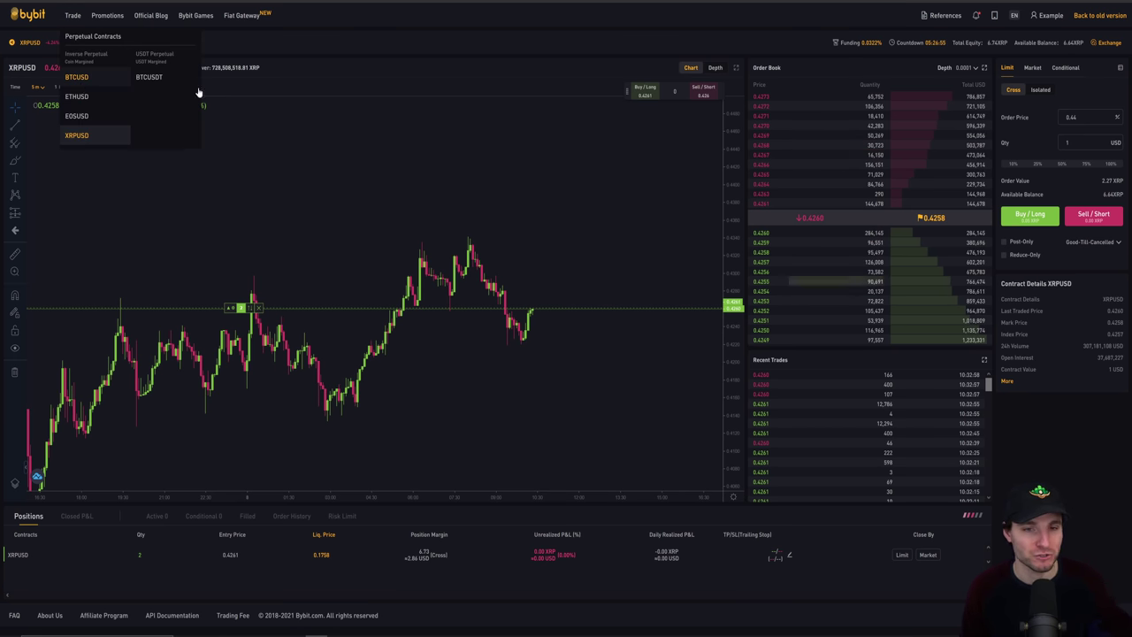
scroll(614, 270, up, 3)
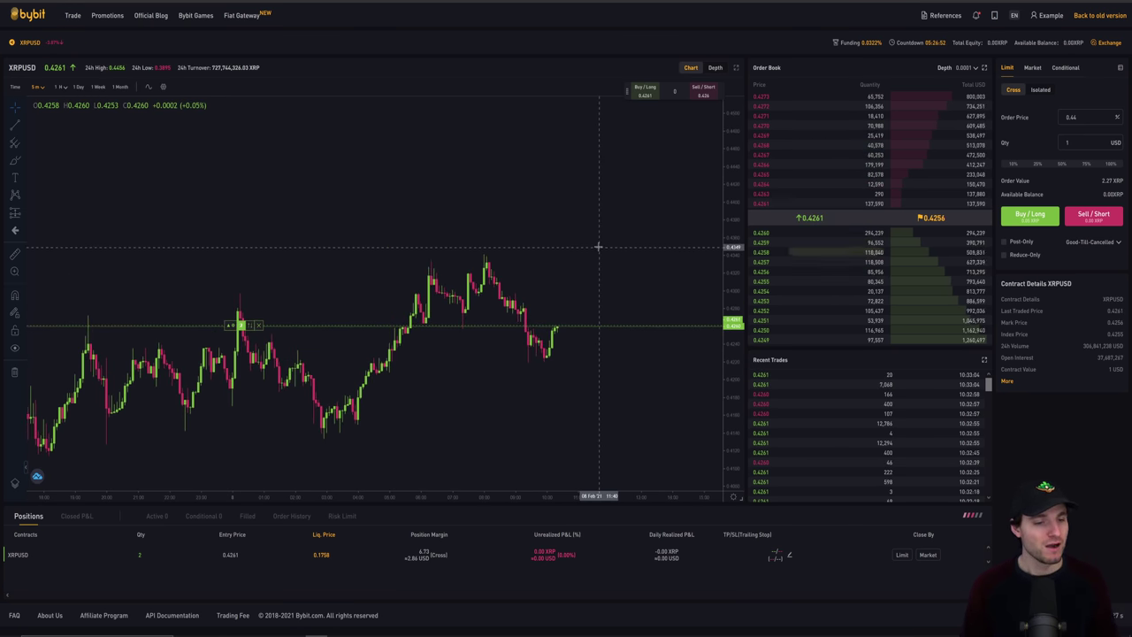
scroll(599, 247, up, 2)
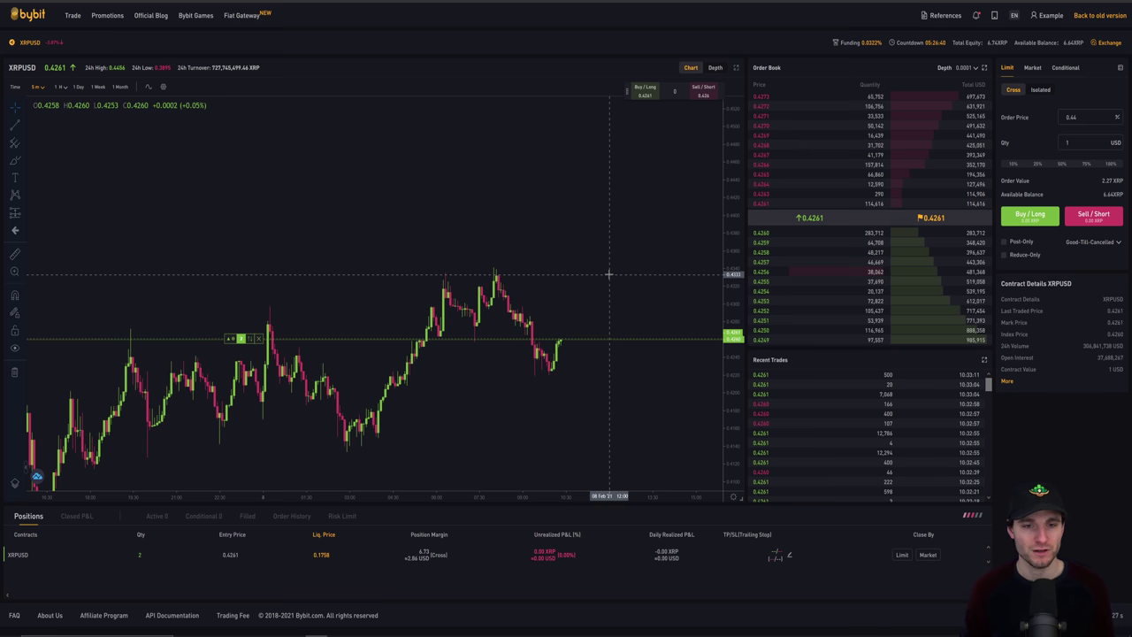
Tick stop-loss in the position's TP/SL settings, close them unapplied, and pan the chart.
click(790, 556)
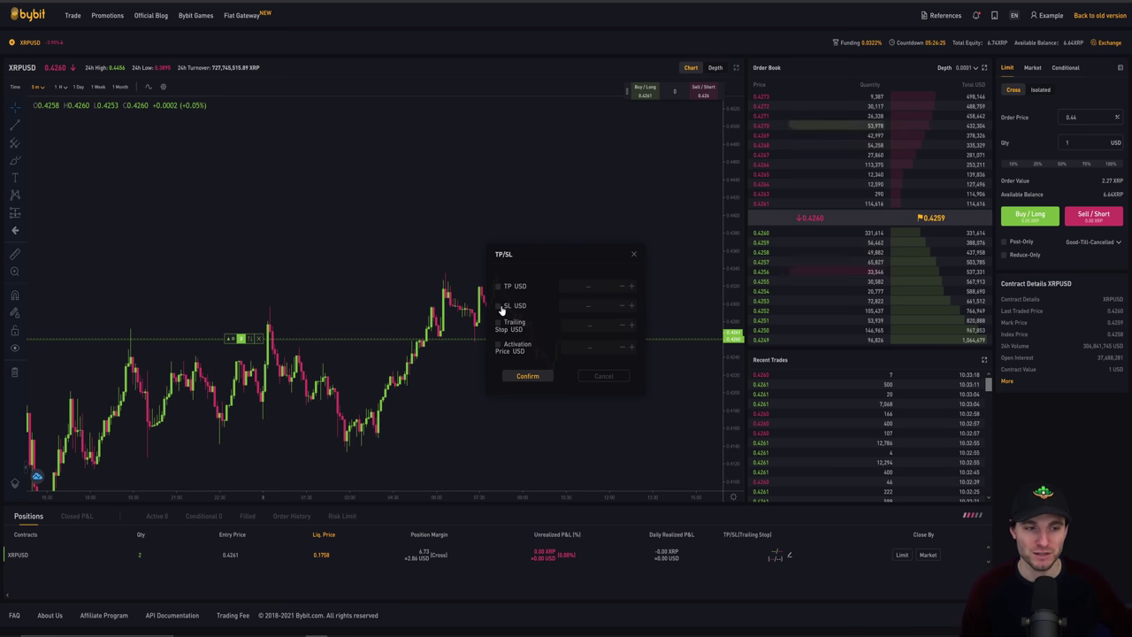
click(499, 308)
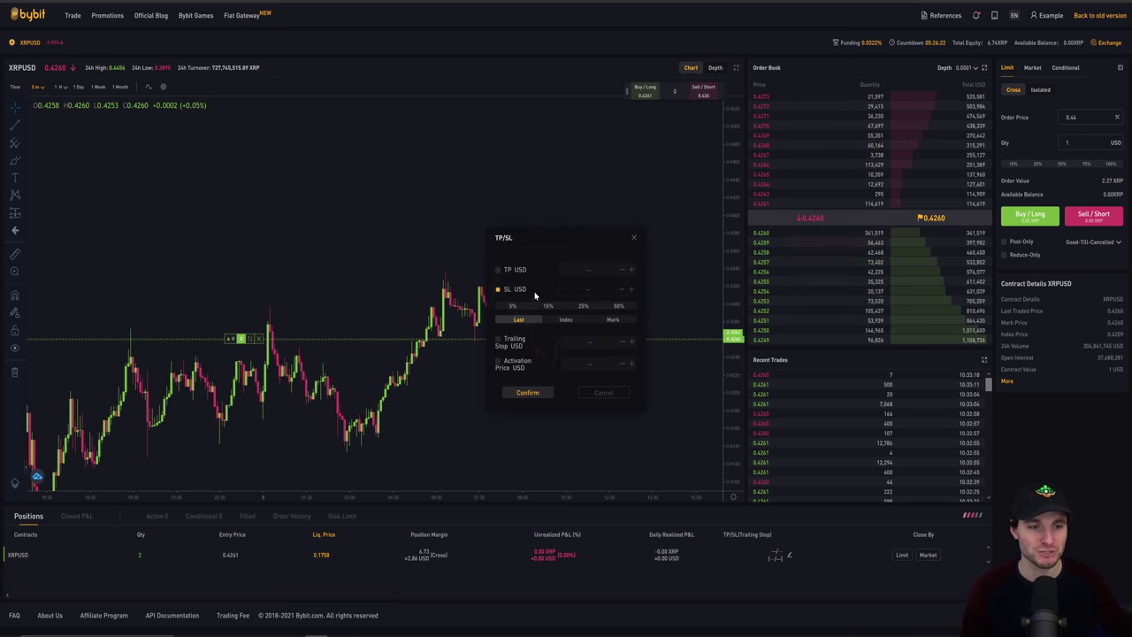
click(634, 237)
drag(644, 425, 667, 399)
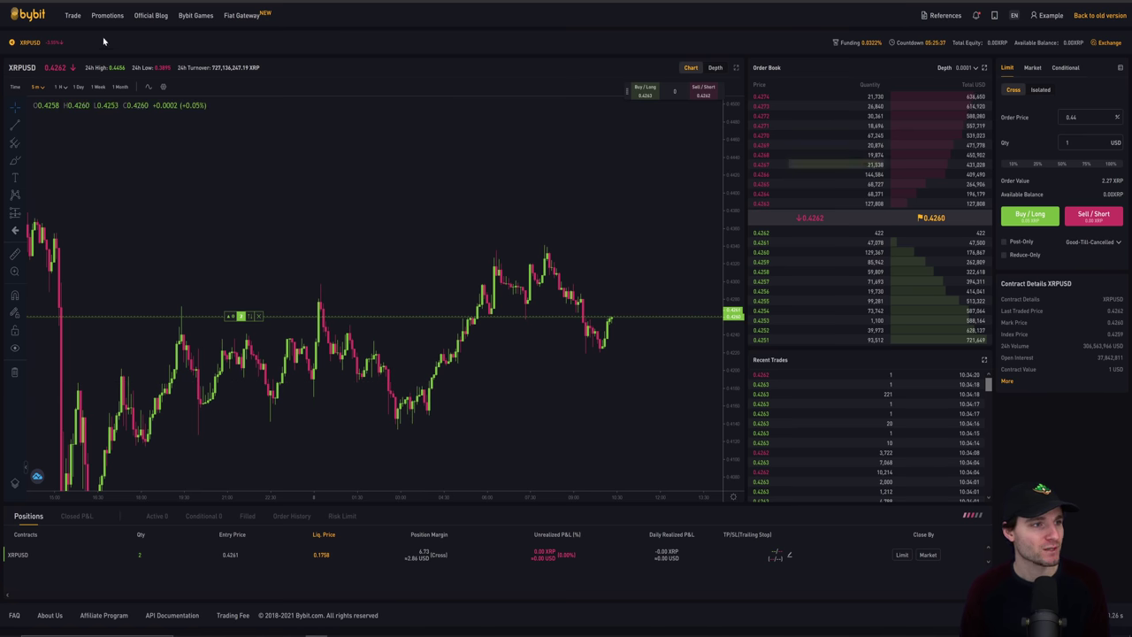
key(ctrl+Tab)
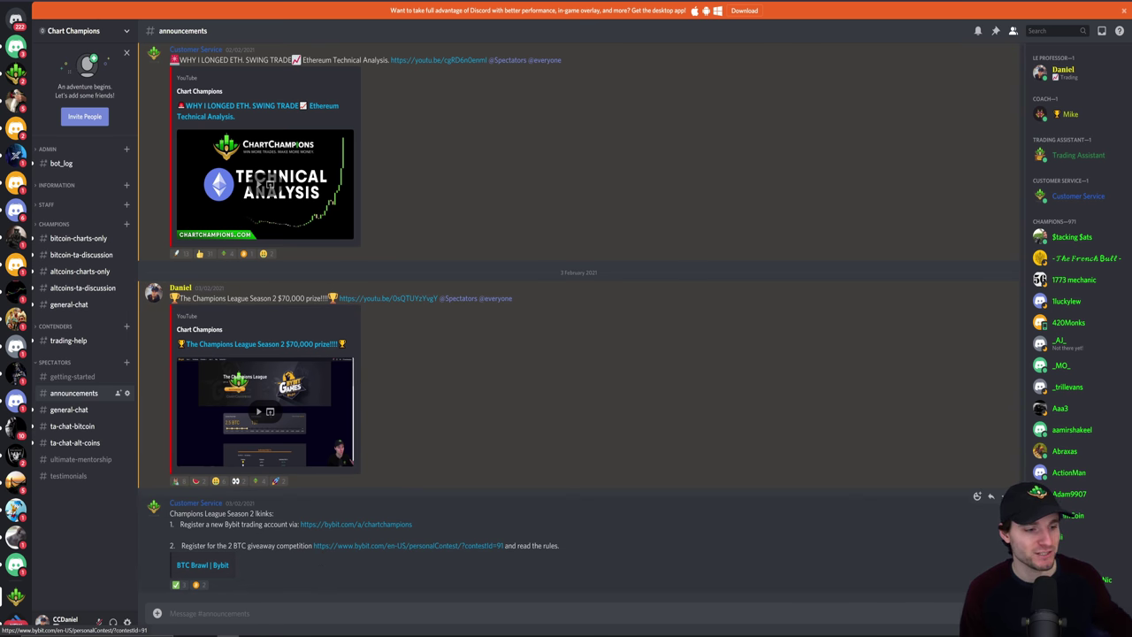
click(431, 550)
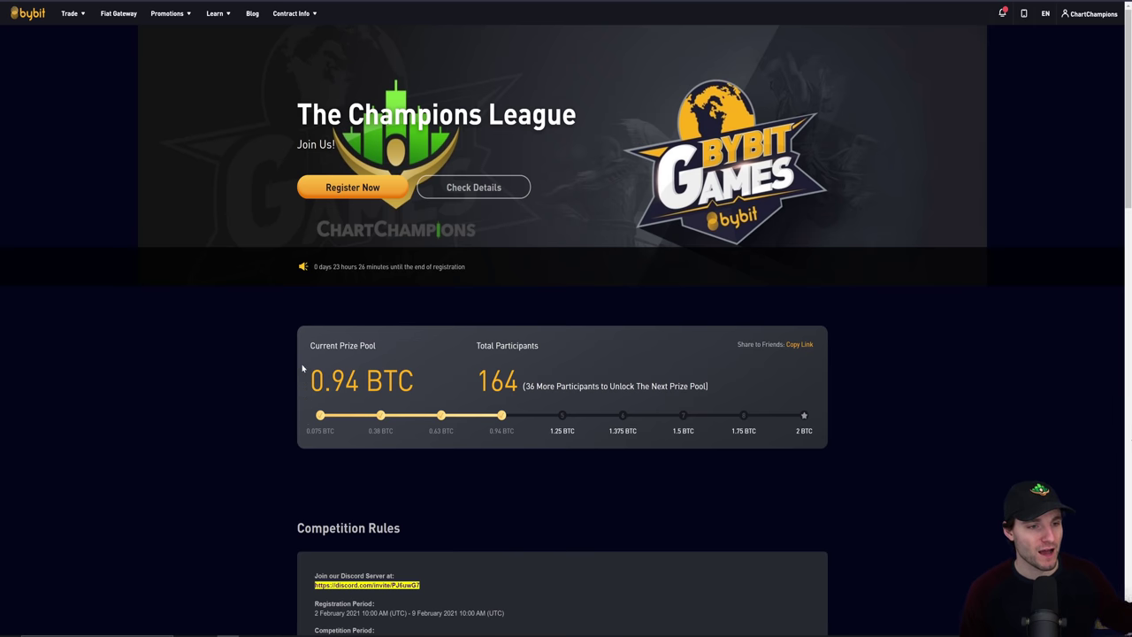
scroll(304, 359, down, 3)
scroll(354, 310, up, 2)
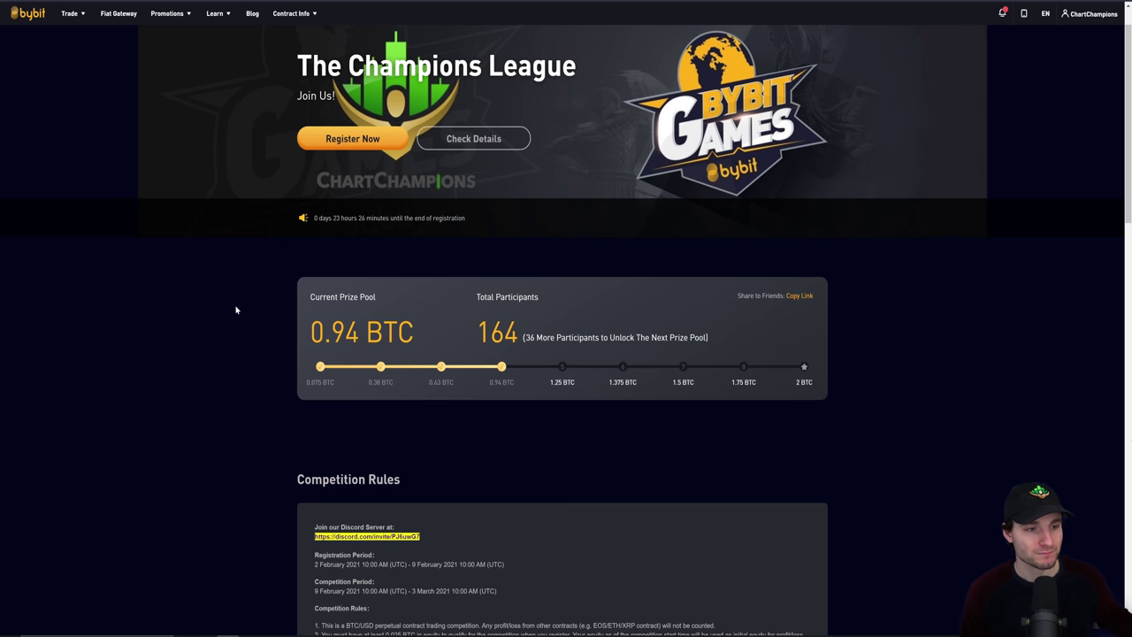
scroll(237, 308, down, 8)
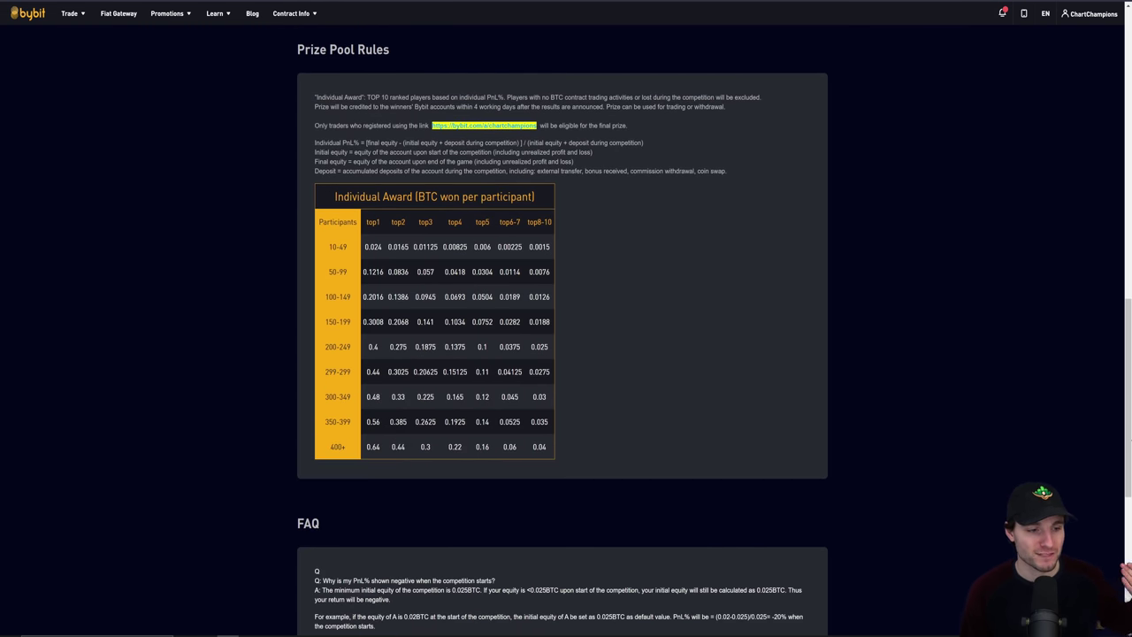
scroll(815, 352, up, 8)
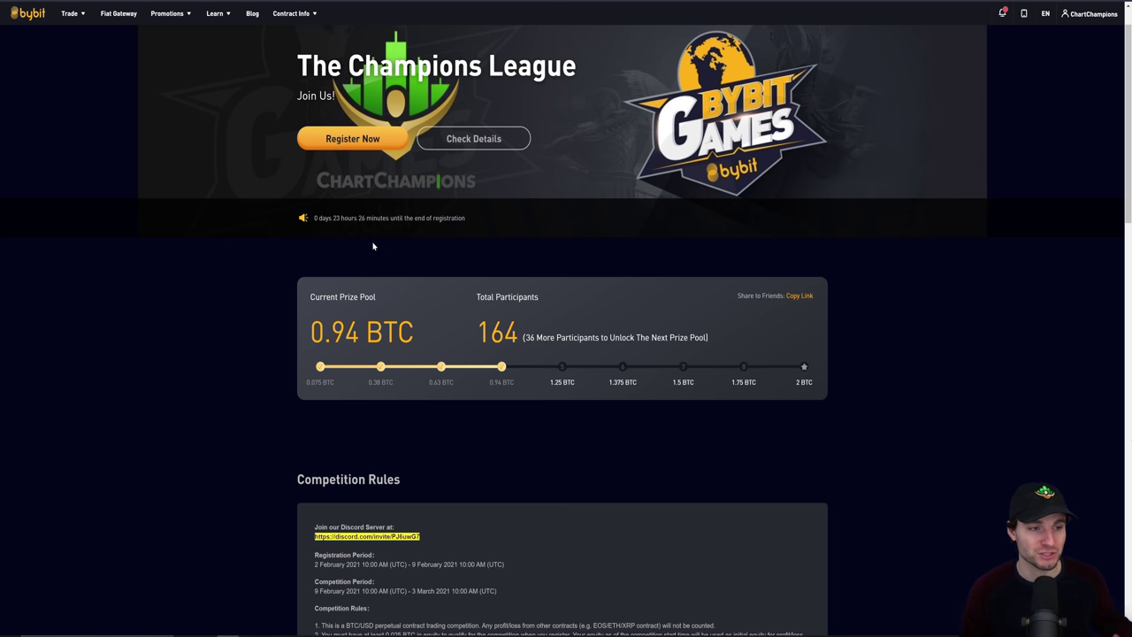
scroll(386, 252, down, 5)
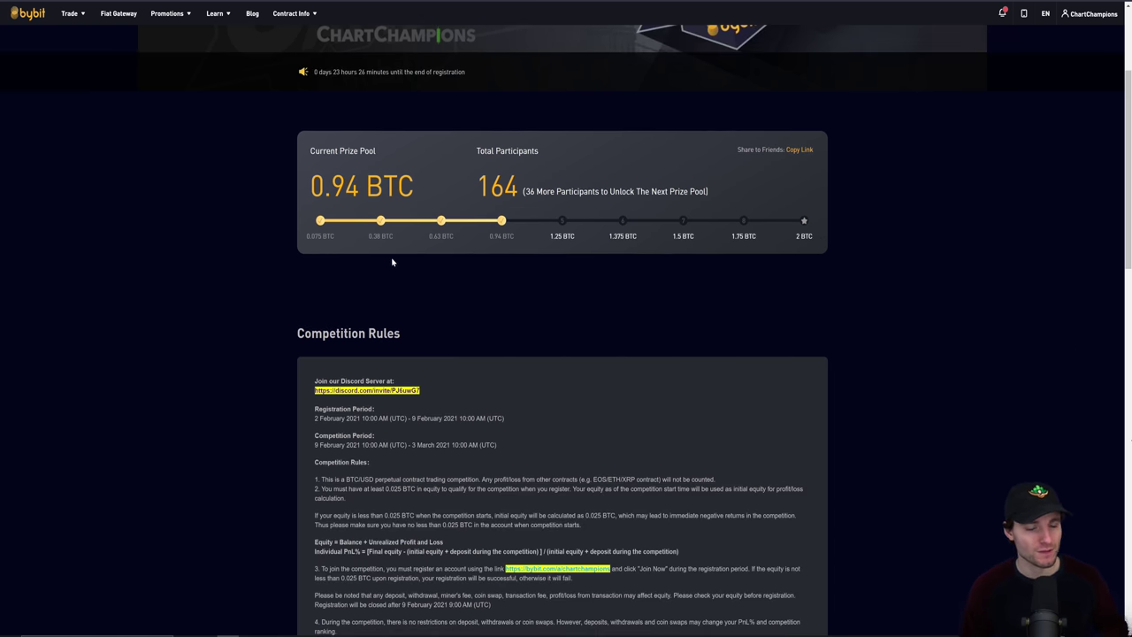
scroll(395, 263, down, 2)
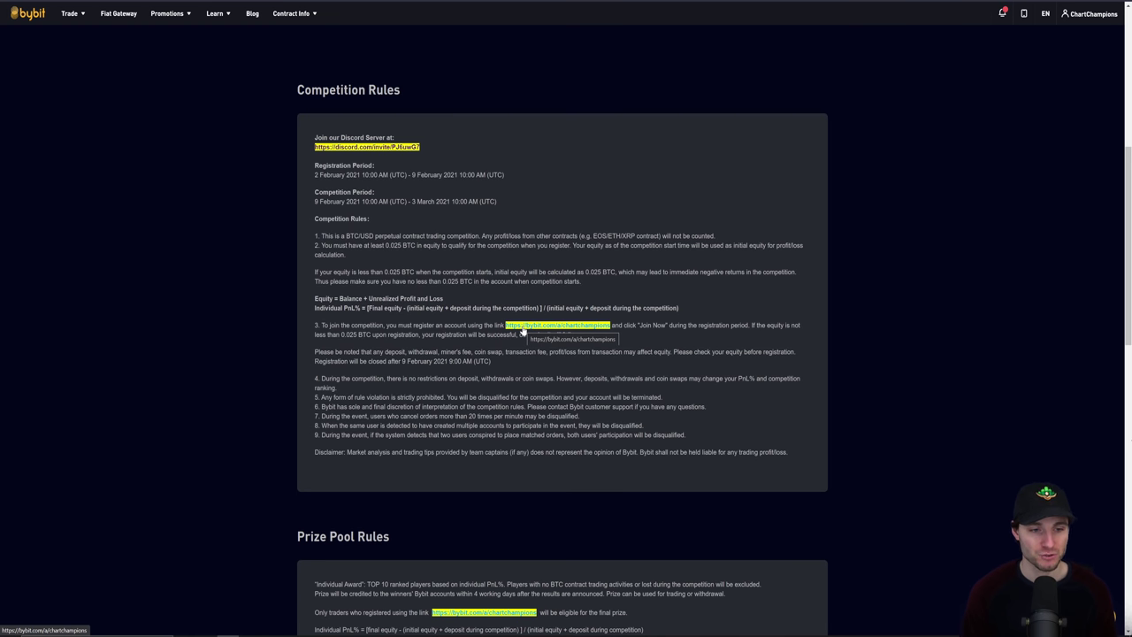
scroll(524, 329, down, 4)
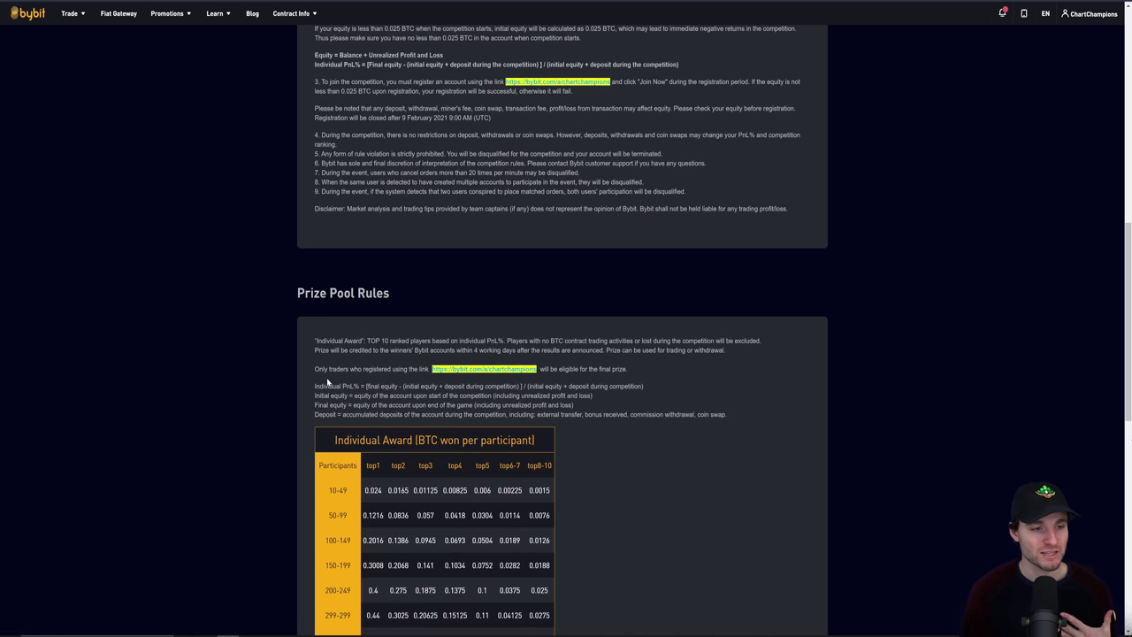
drag(523, 363, 635, 370)
click(631, 373)
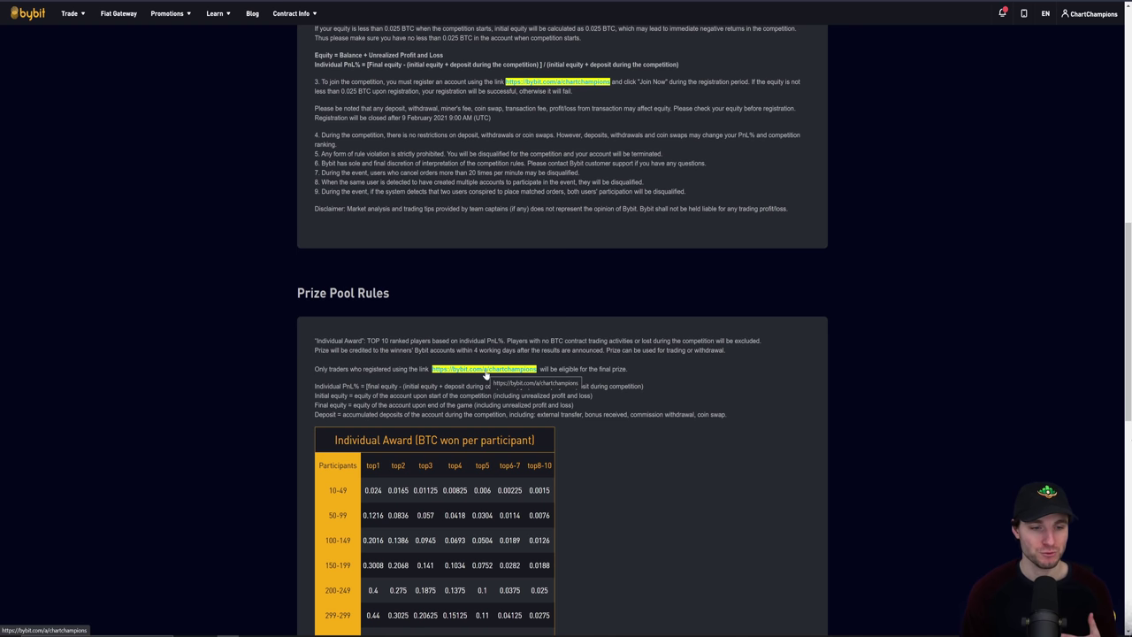
scroll(563, 354, down, 2)
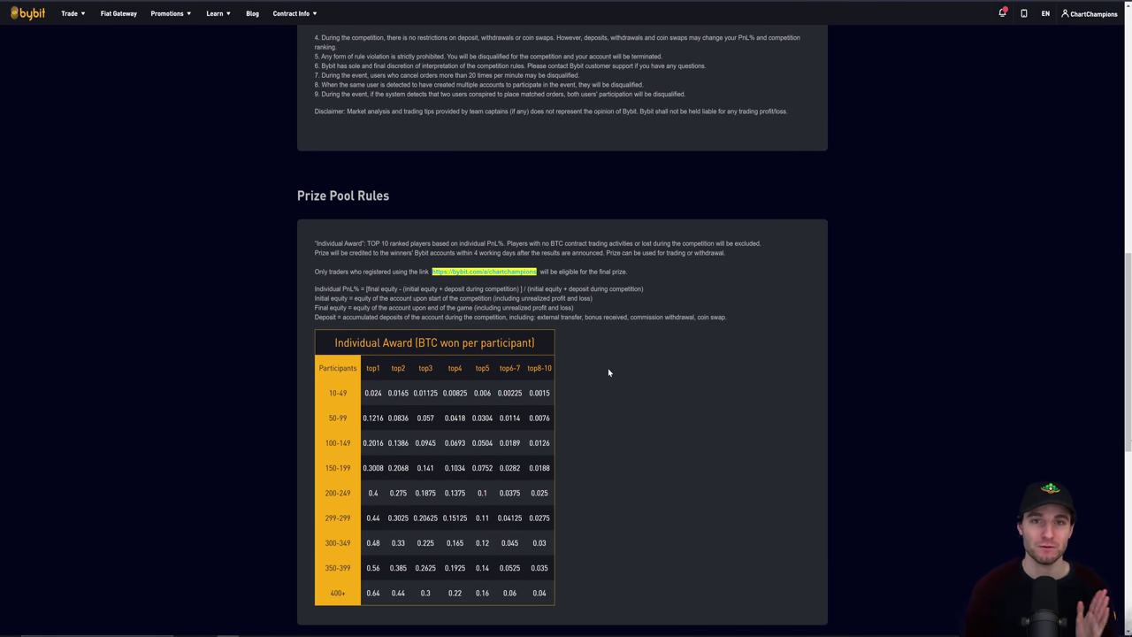
scroll(593, 372, up, 1)
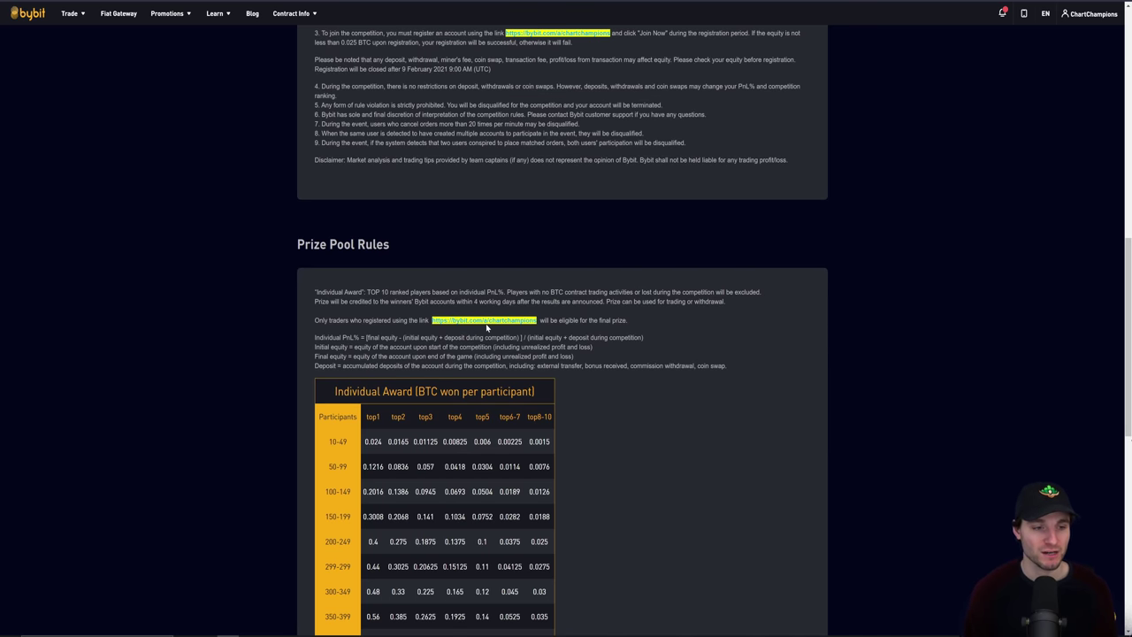
scroll(492, 327, up, 4)
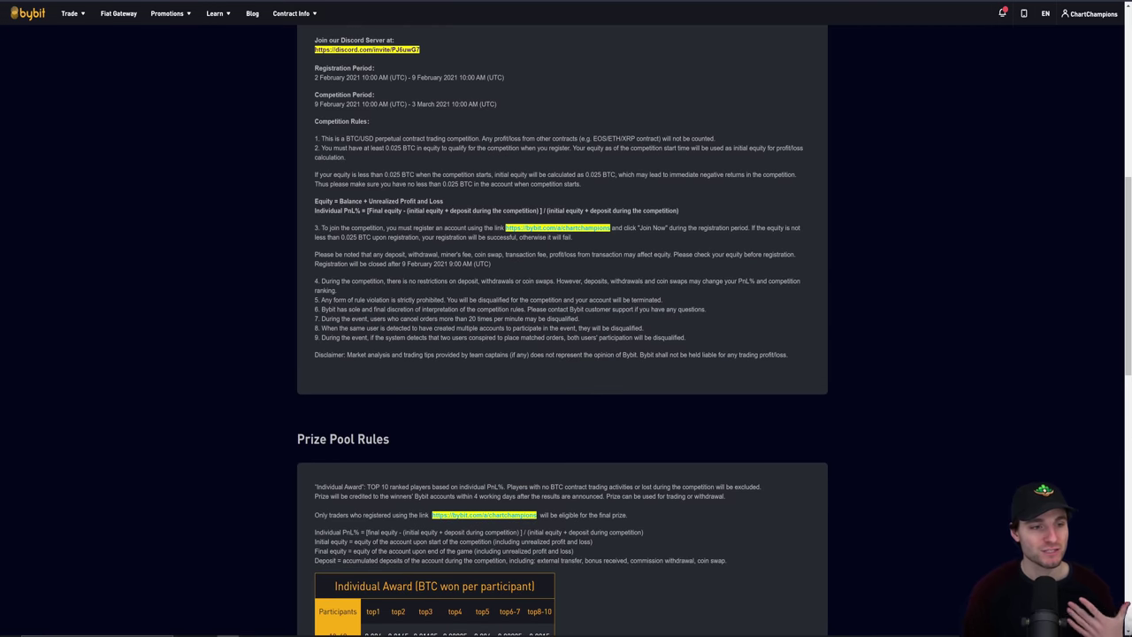
scroll(451, 191, up, 4)
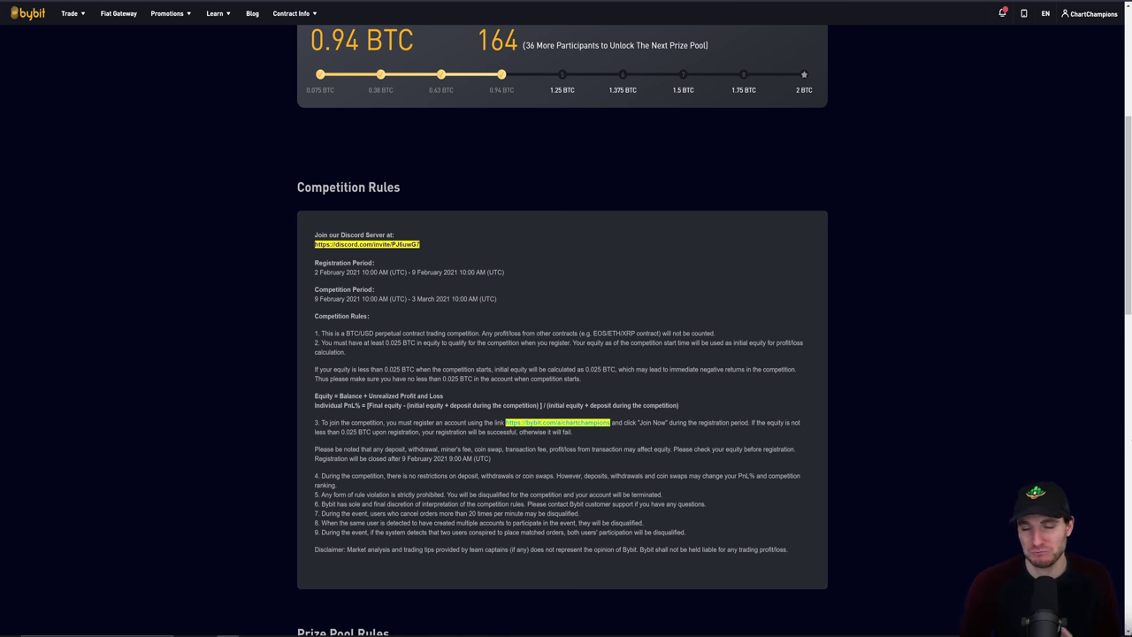
scroll(567, 354, down, 2)
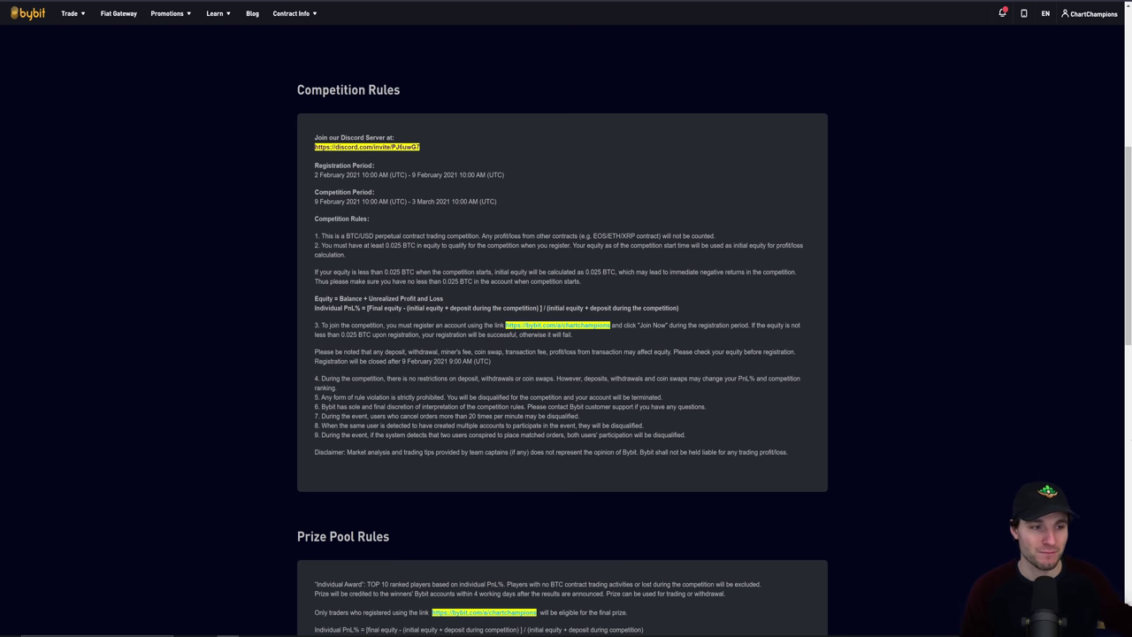
drag(346, 237, 370, 237)
scroll(1098, 625, down, 3)
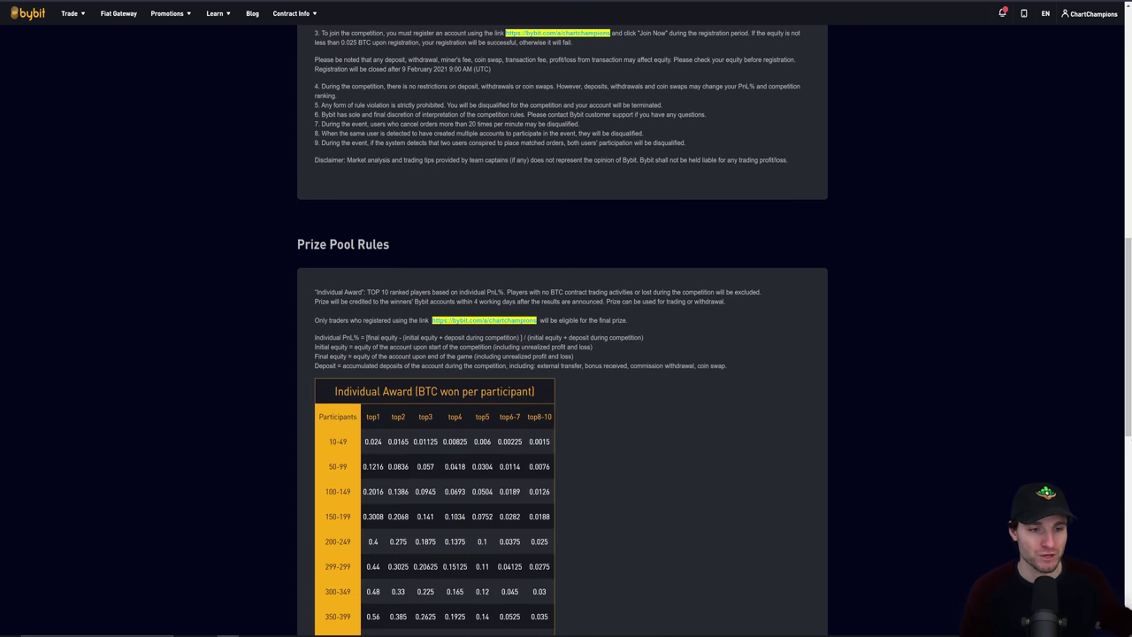
scroll(554, 356, up, 3)
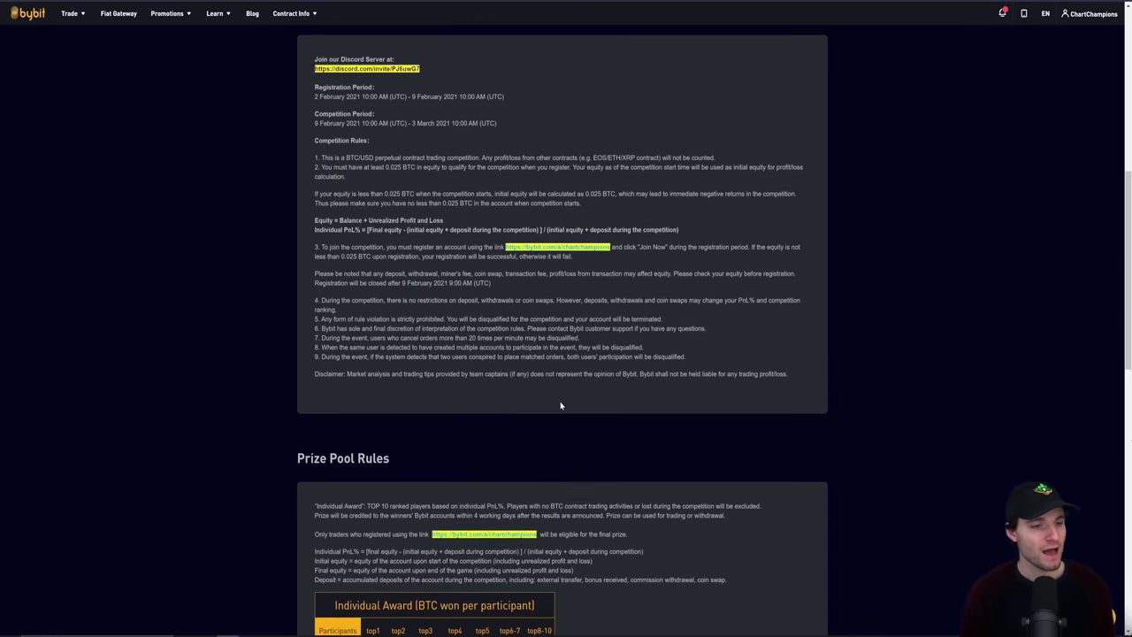
scroll(559, 447, up, 1)
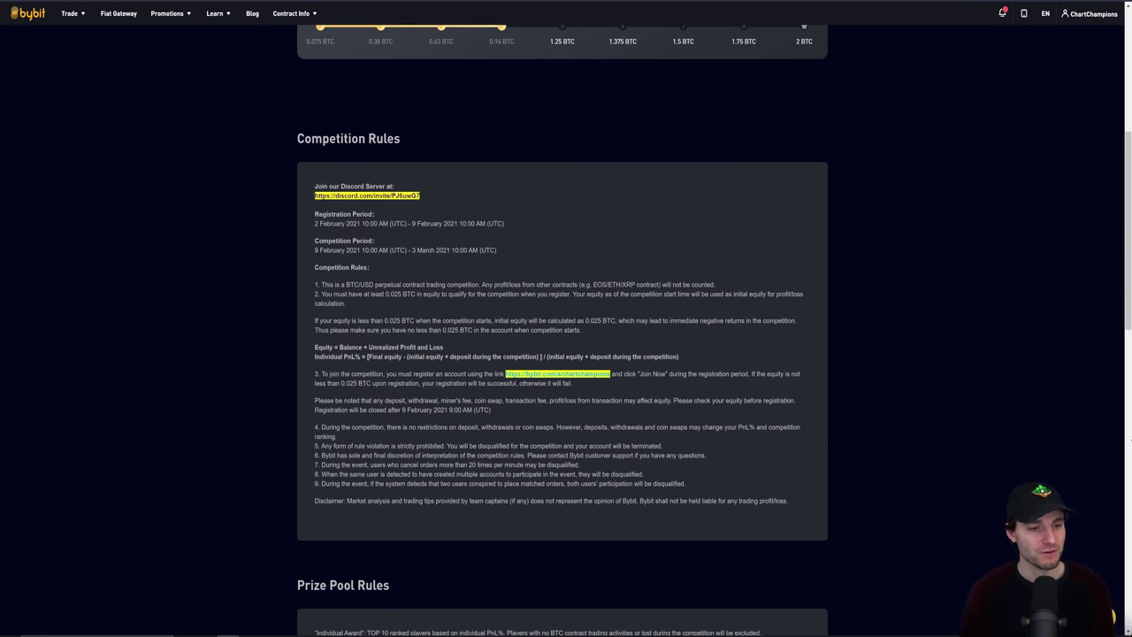
scroll(563, 455, up, 5)
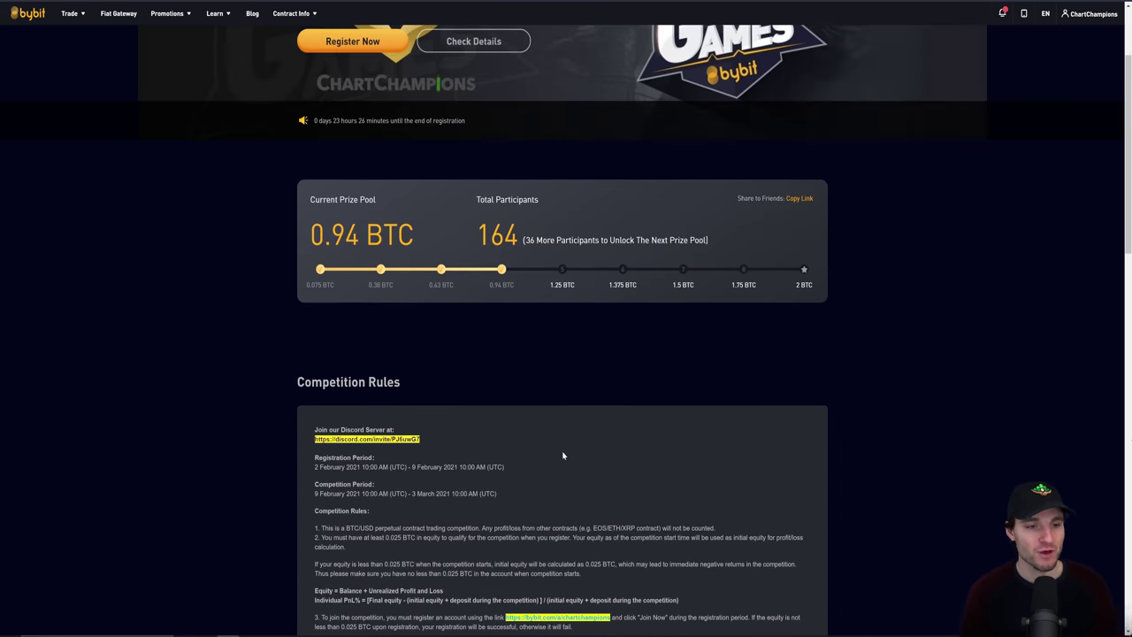
scroll(562, 456, down, 3)
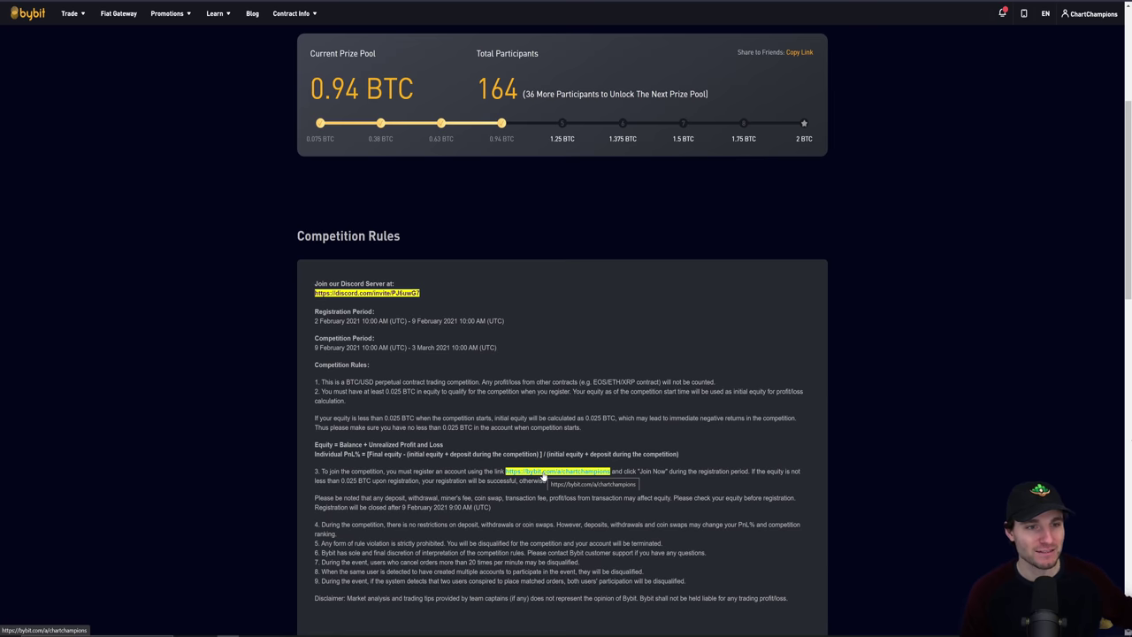
scroll(544, 476, up, 3)
scroll(465, 285, down, 2)
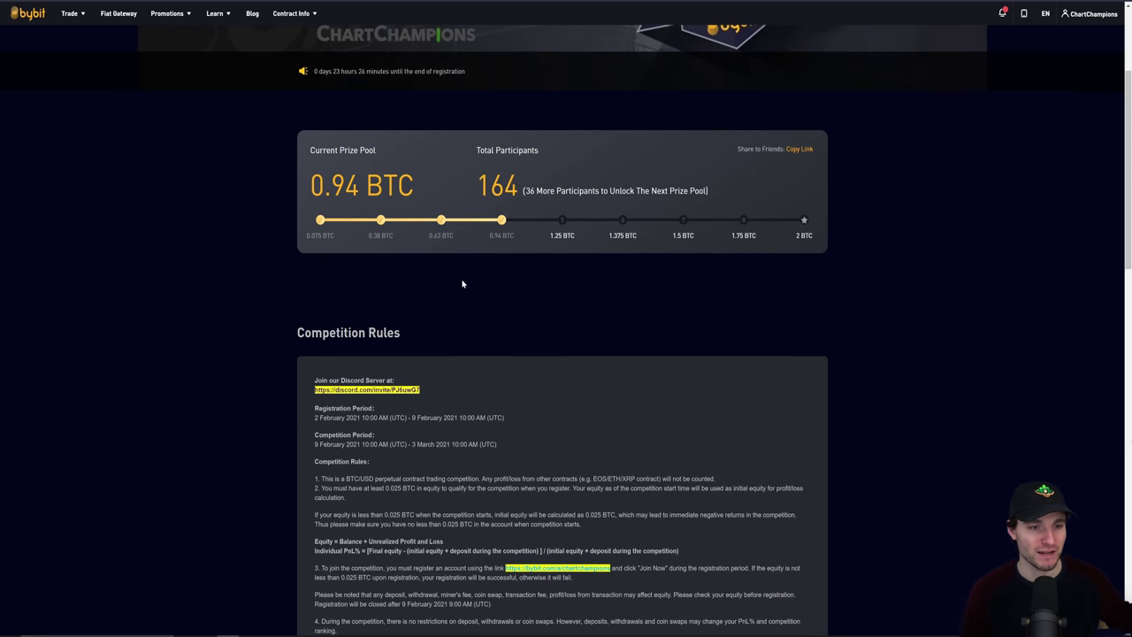
scroll(465, 286, down, 2)
scroll(402, 237, up, 2)
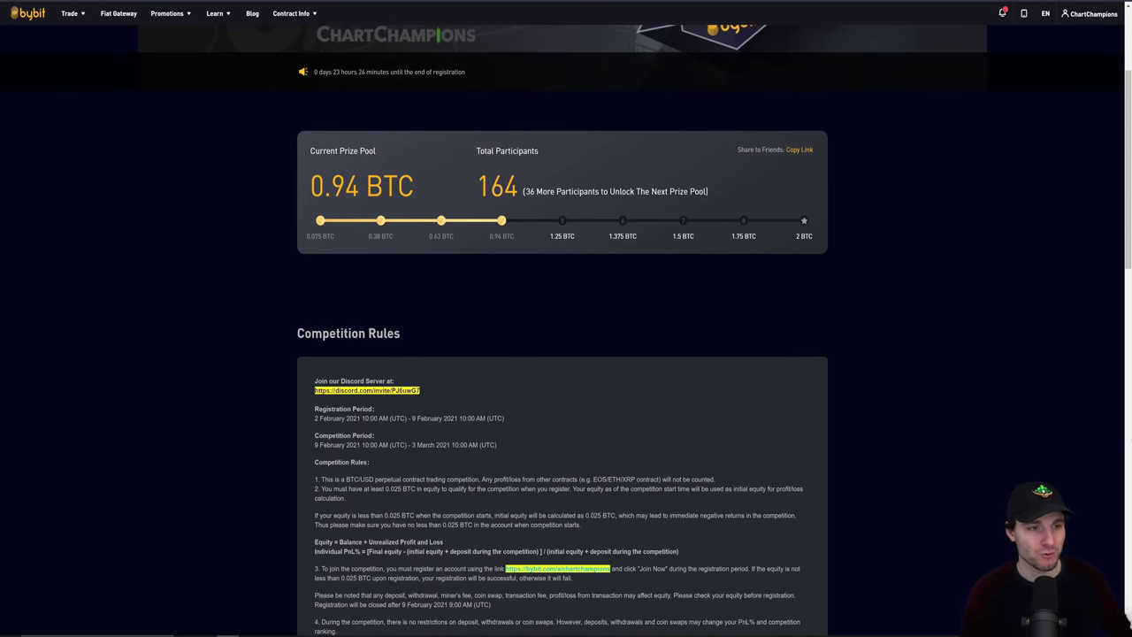
scroll(438, 386, up, 2)
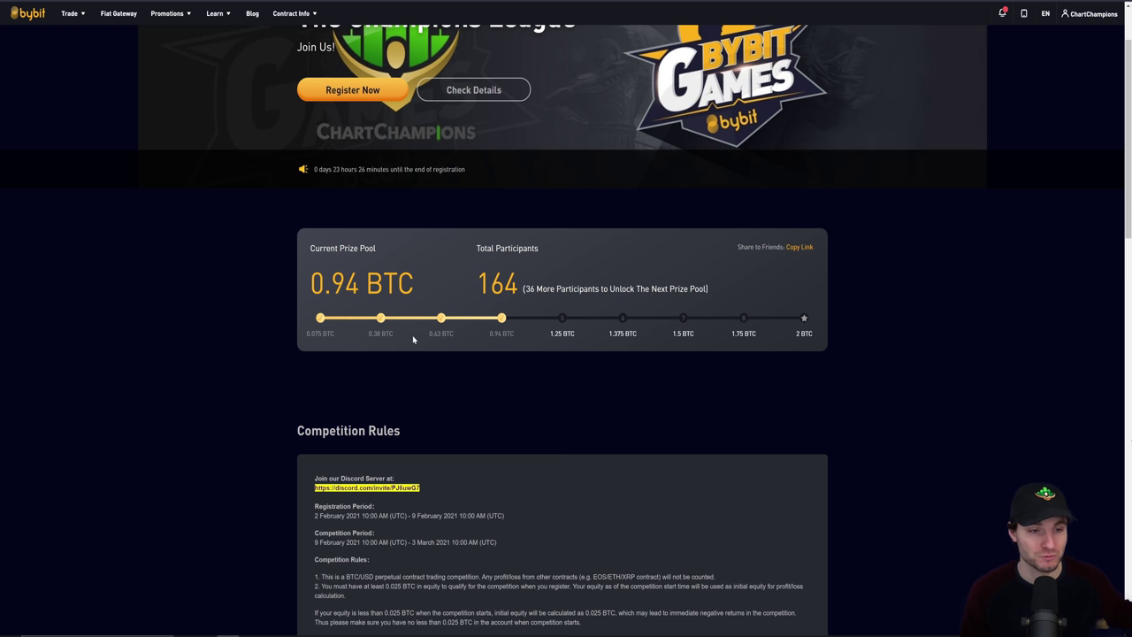
scroll(422, 340, down, 3)
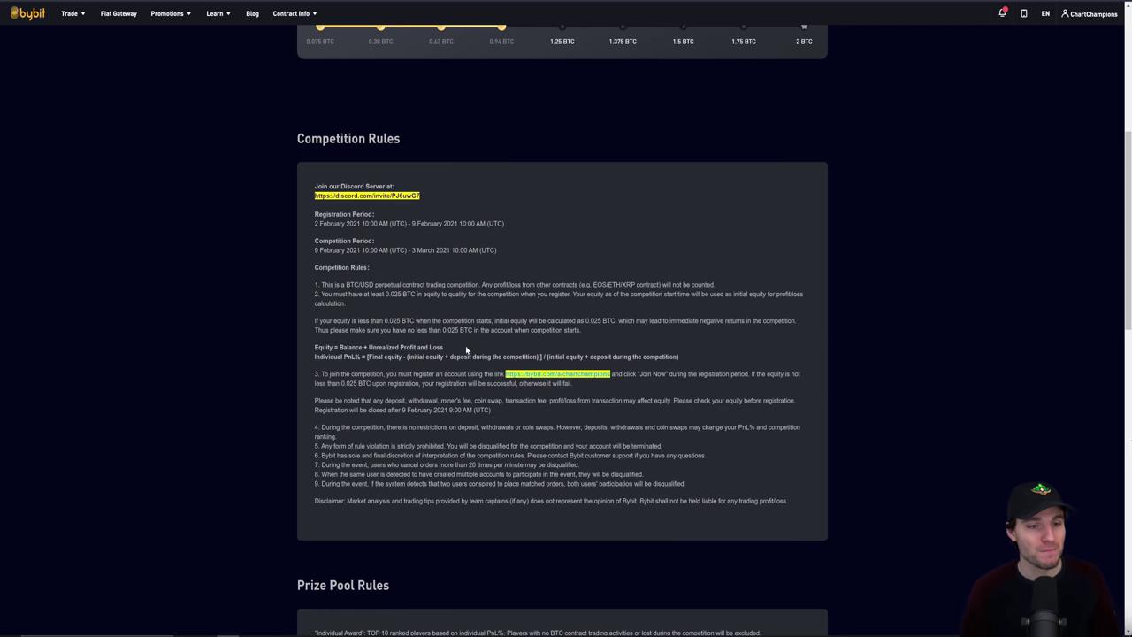
scroll(469, 352, up, 5)
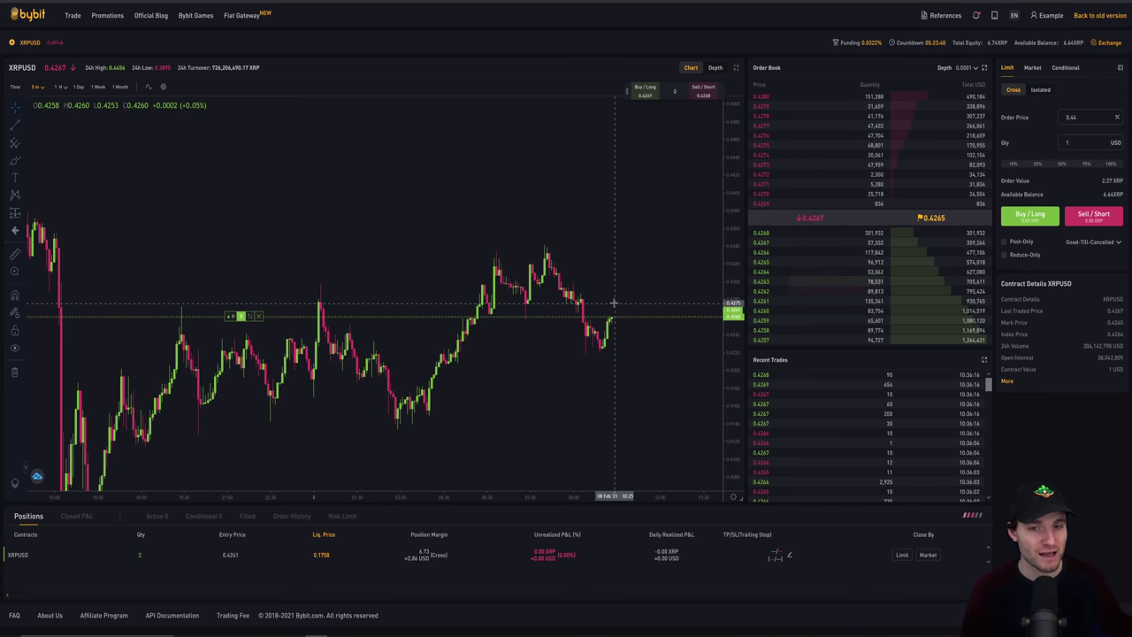
Shift the XRPUSD chart left, then return to the Champions League competition page.
drag(649, 410, 601, 421)
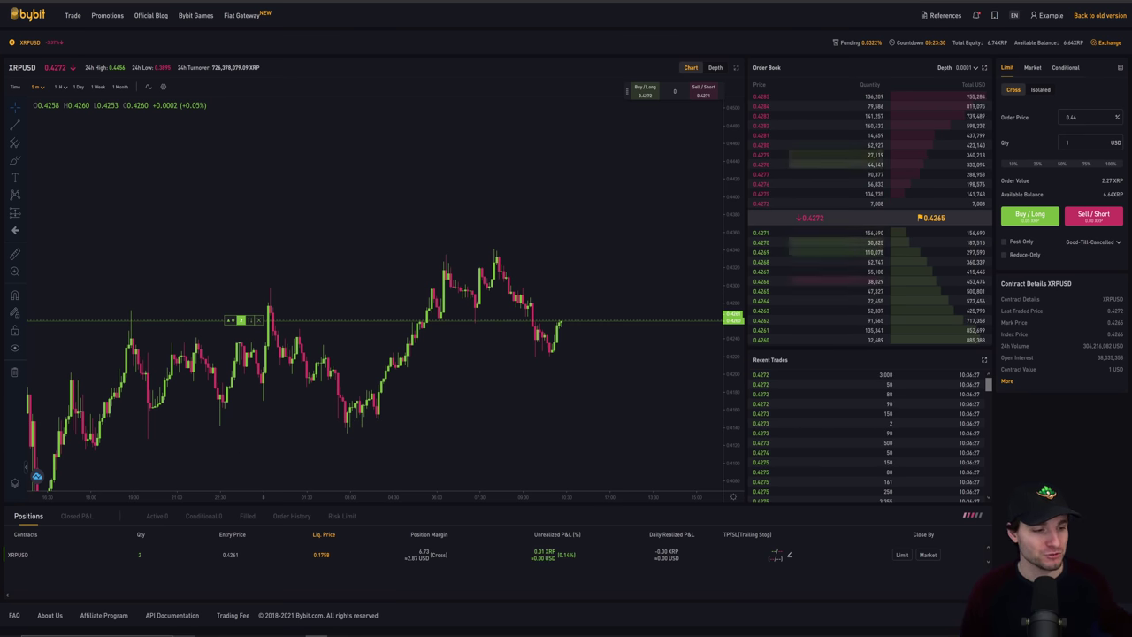
click(246, 625)
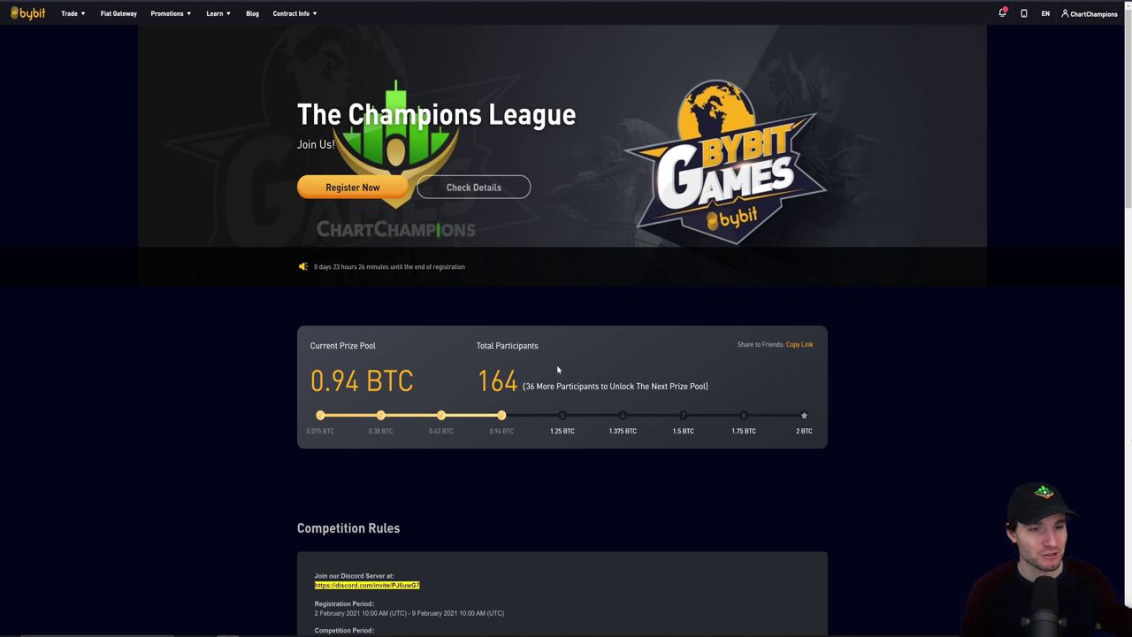